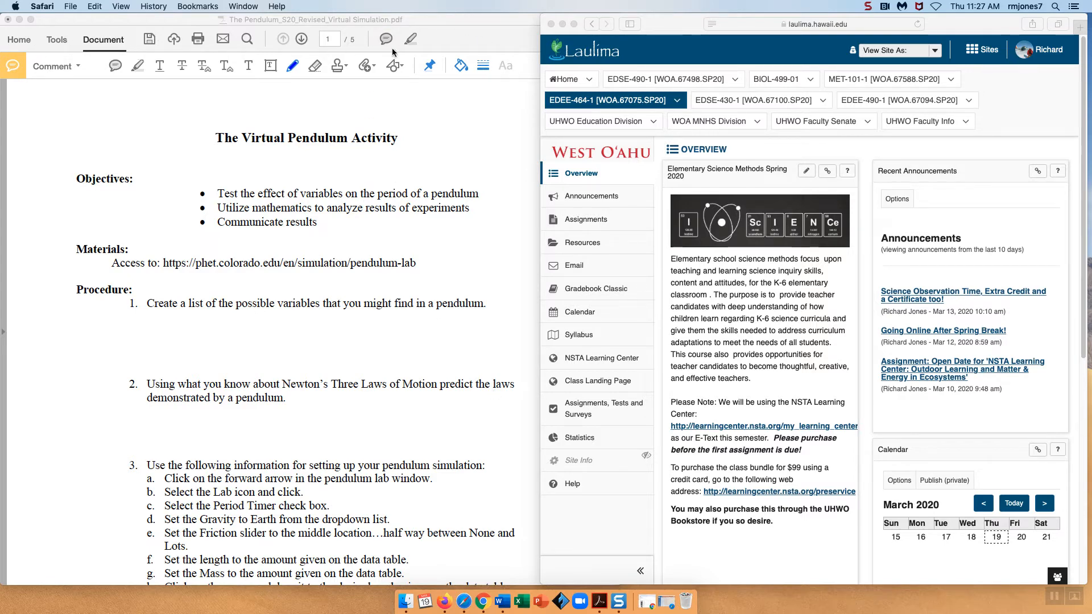
Open the PhET Pendulum Lab web page from the link in the worksheet and reposition the browser window
left_click(248, 266)
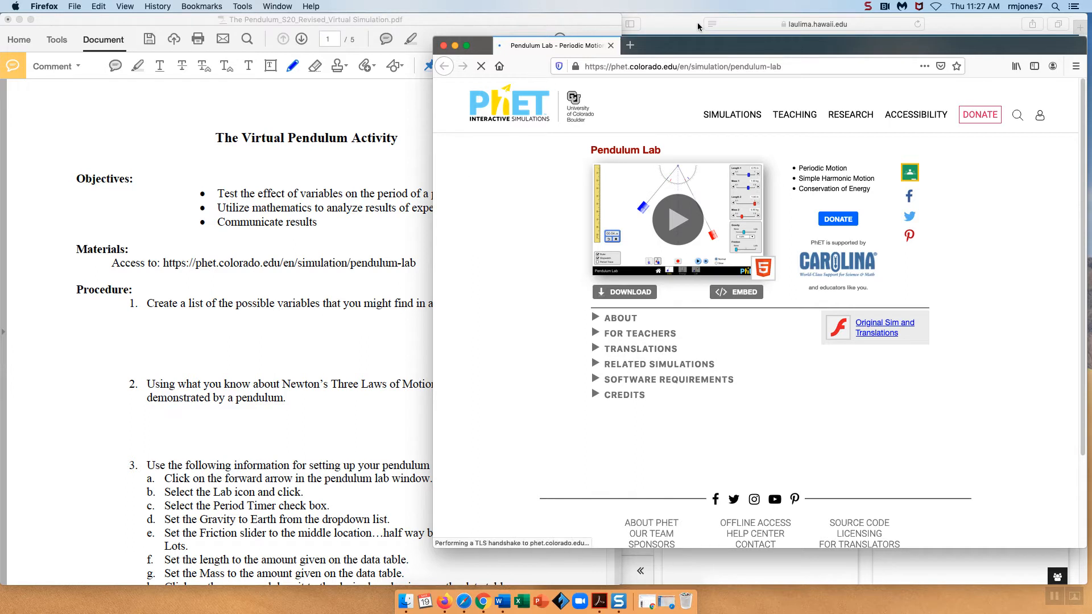
left_click_drag(678, 48, 688, 26)
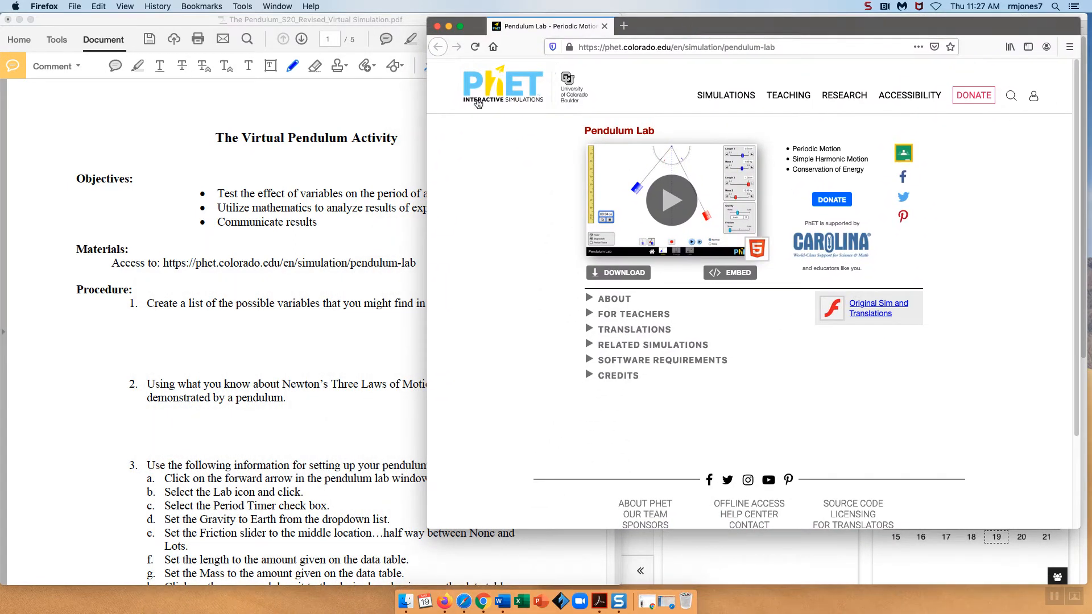
Switch to the worksheet and scroll down to read the pendulum simulation setup procedure
left_click(359, 17)
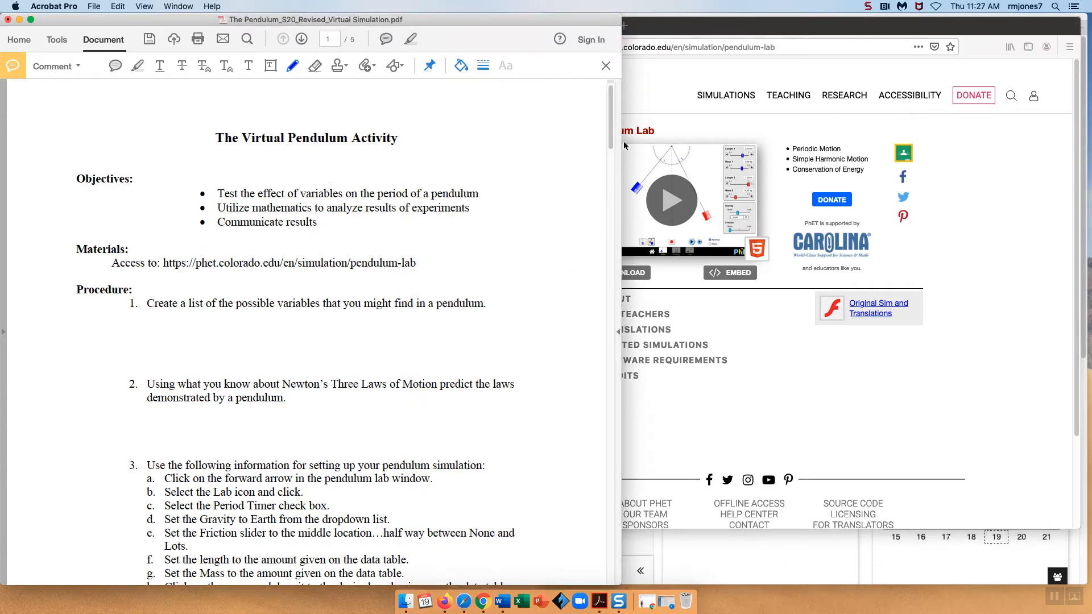
left_click_drag(611, 143, 598, 172)
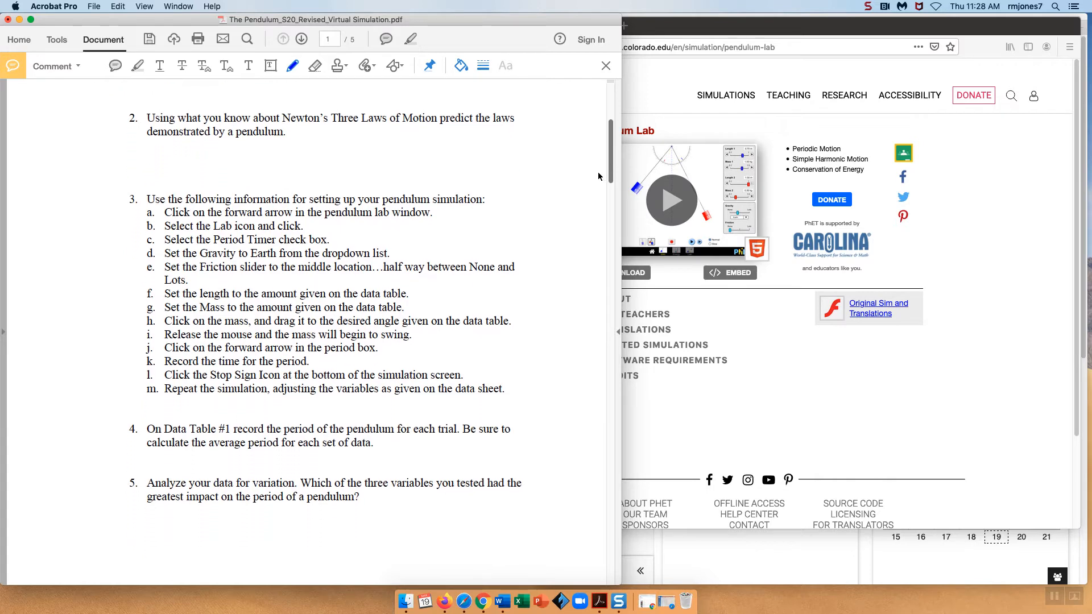
scroll(598, 172, "down", 3)
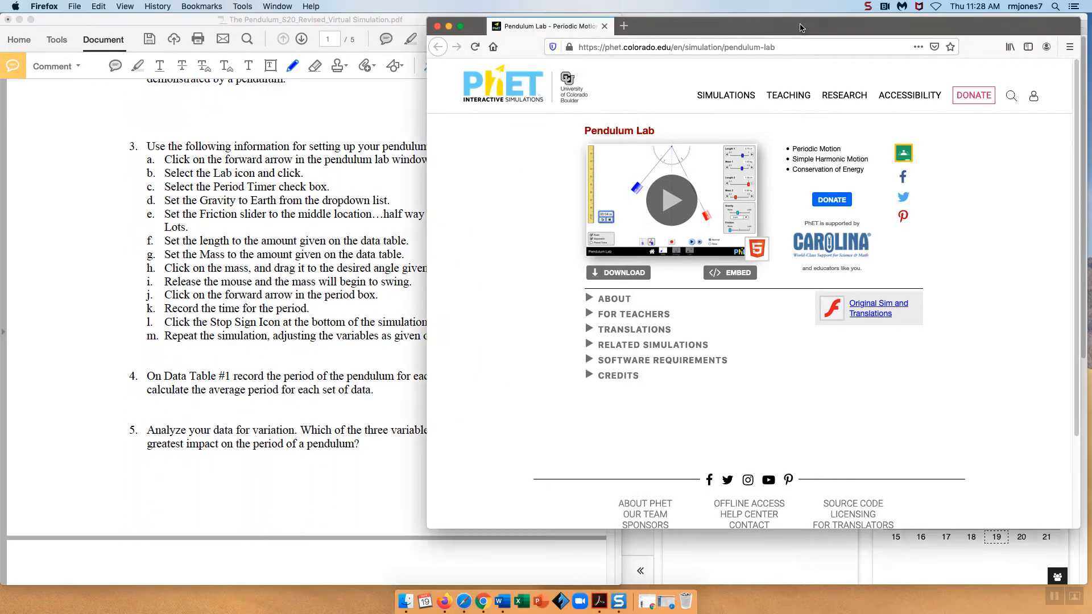
Launch the Pendulum Lab simulation and open its Lab screen
left_click(802, 26)
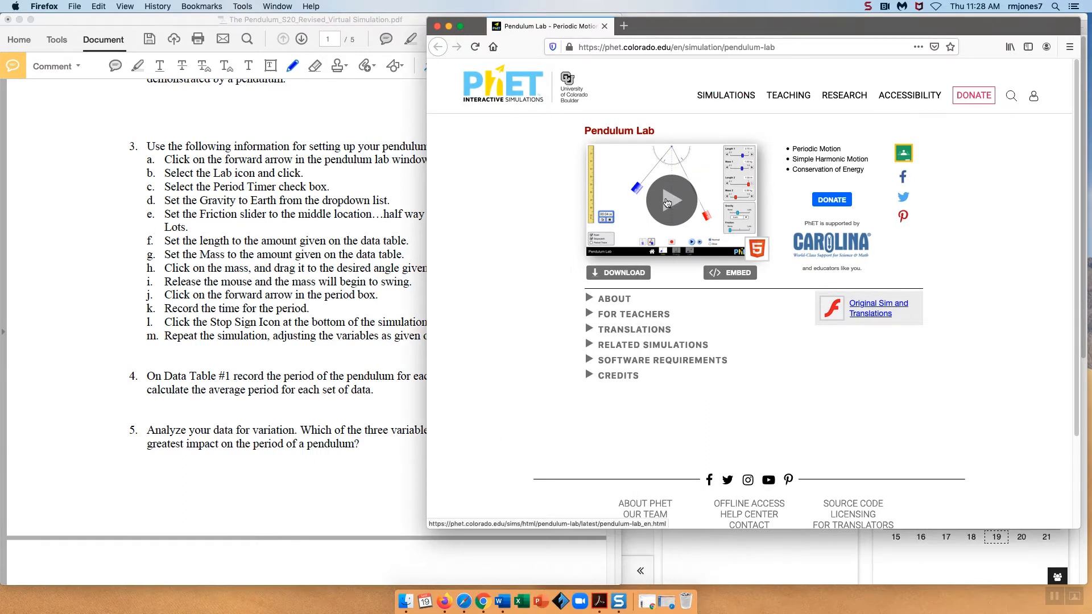
left_click(668, 202)
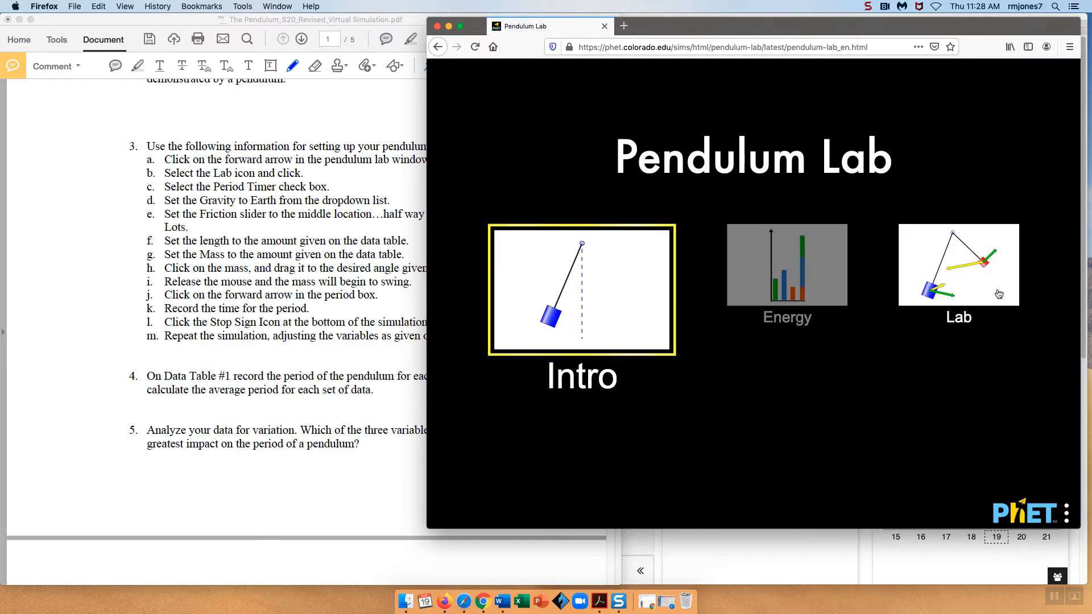
left_click(963, 269)
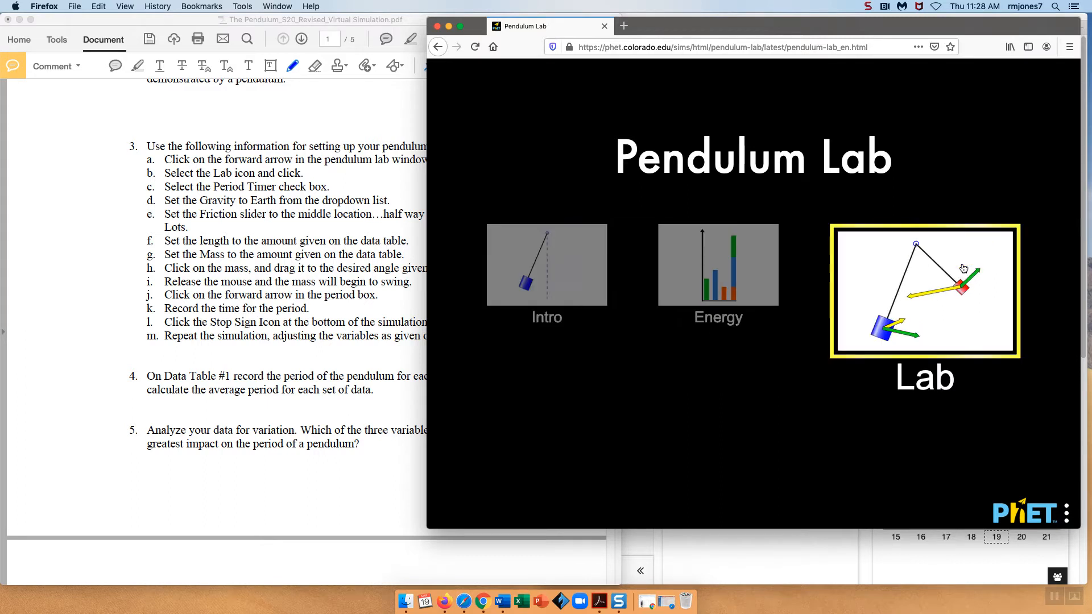
left_click(934, 287)
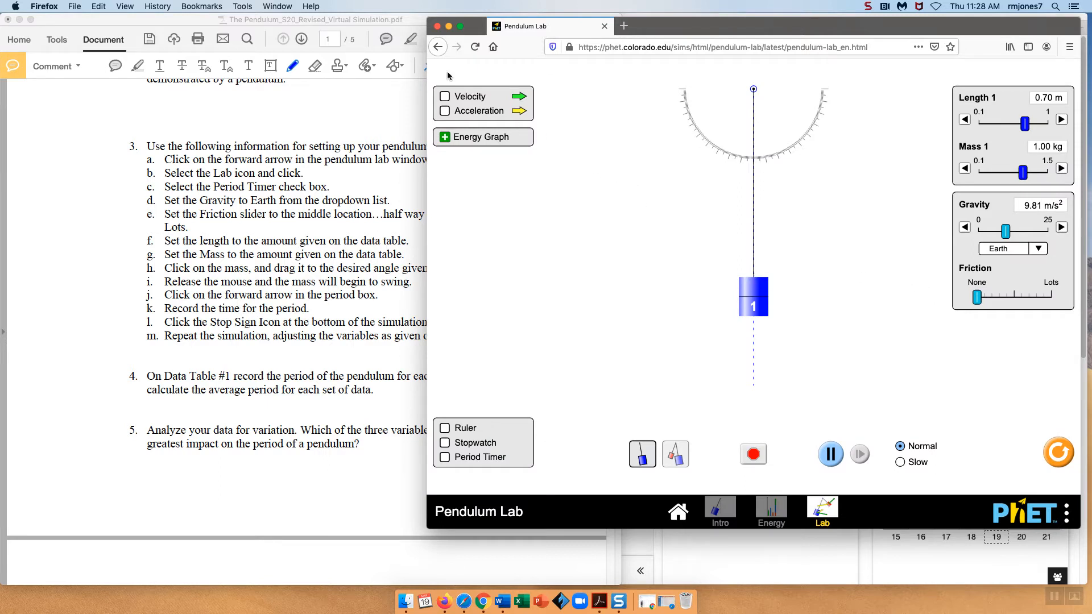
Turn on the Period Timer and move it beside the pendulum, after briefly showing and hiding the Ruler and Stopwatch
left_click_drag(323, 20, 267, 19)
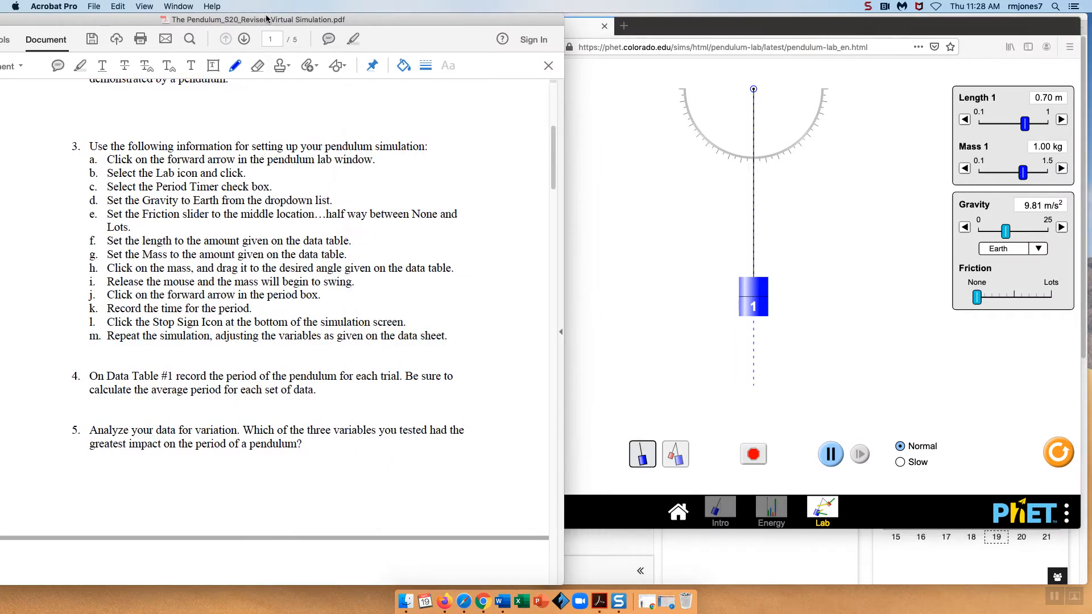
left_click(810, 29)
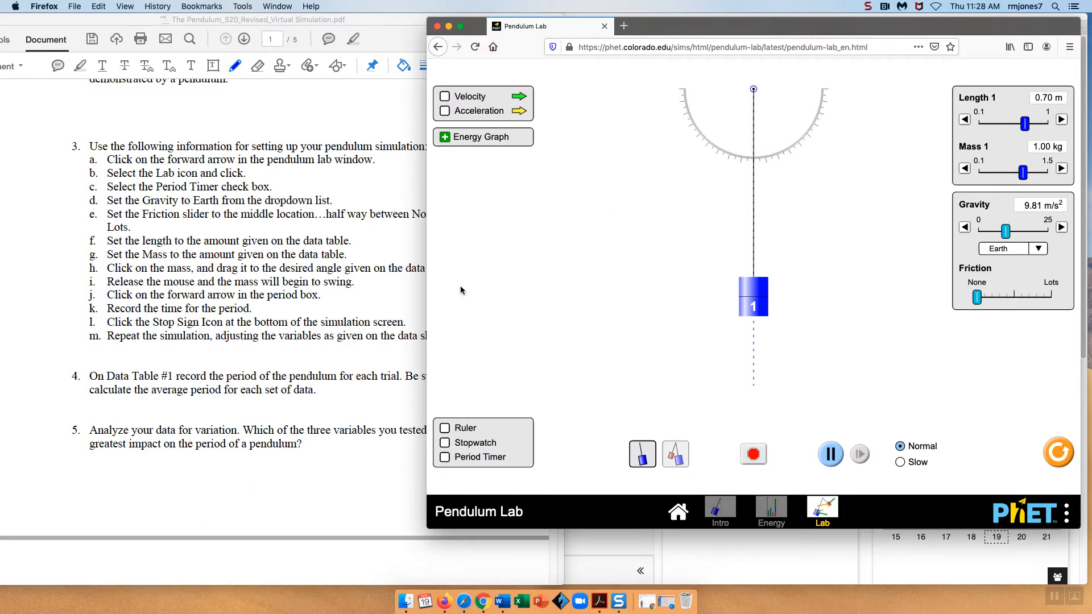
left_click(445, 429)
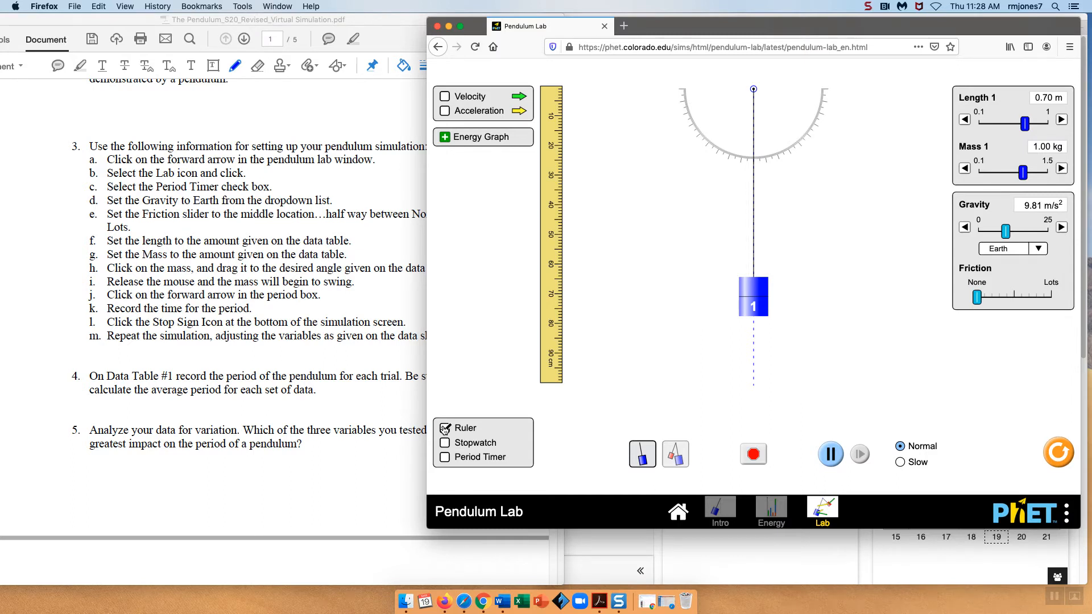
left_click(445, 428)
left_click(446, 444)
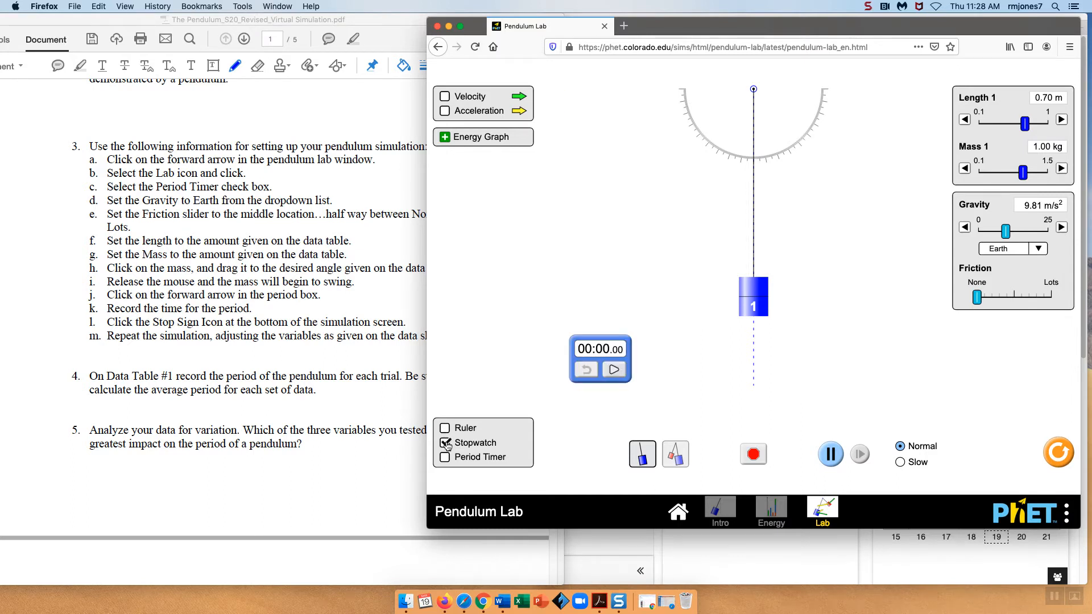
left_click(446, 444)
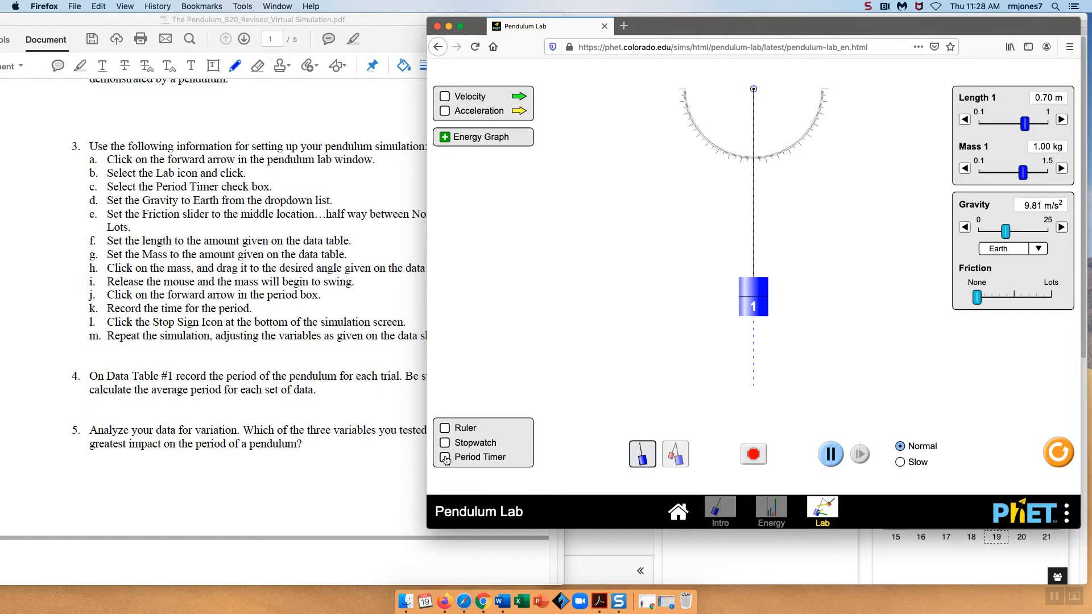
left_click(445, 458)
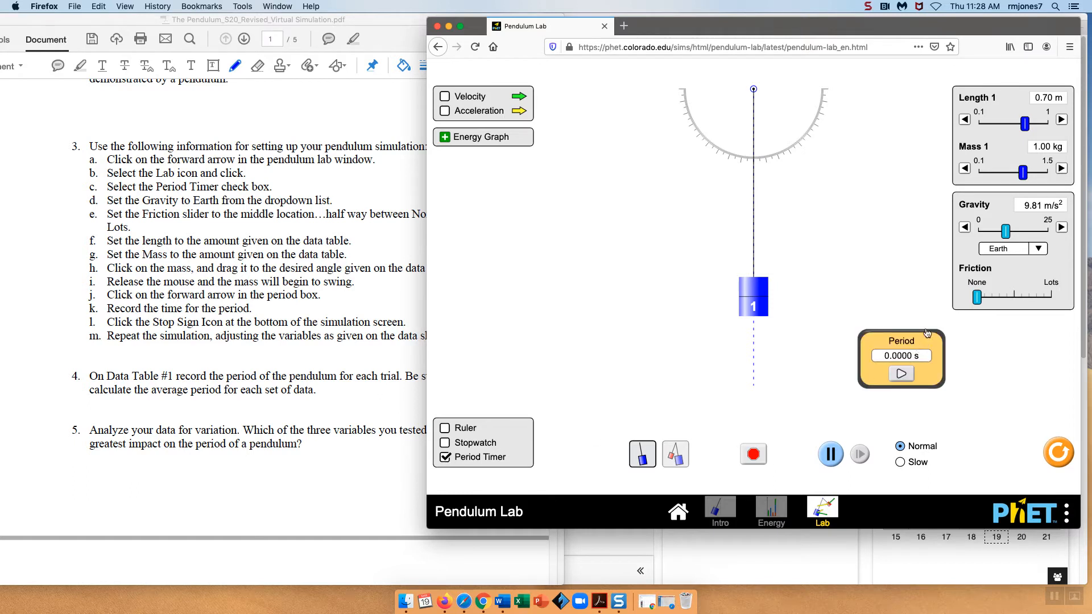
left_click_drag(925, 336, 514, 267)
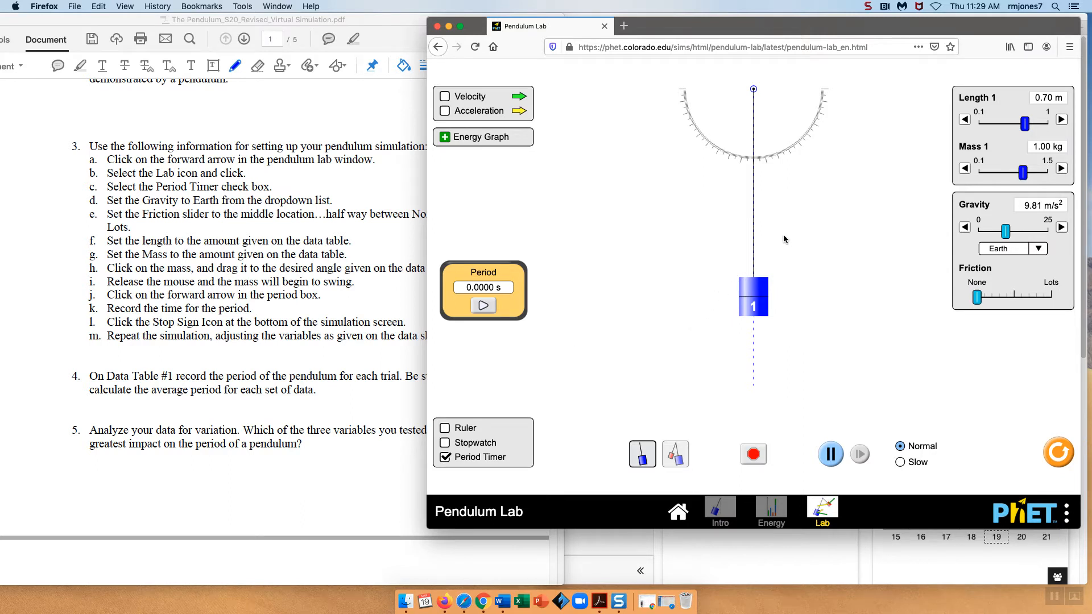
Try a swing of the pendulum from a raised angle, stop it, and start and stop the Period Timer
left_click_drag(759, 290, 875, 235)
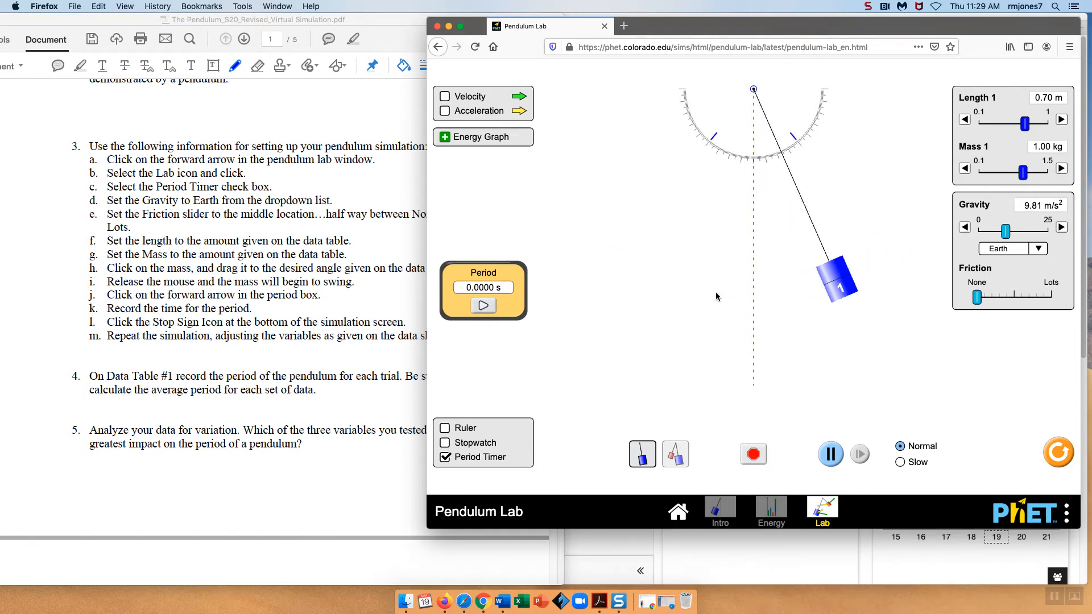
left_click(754, 455)
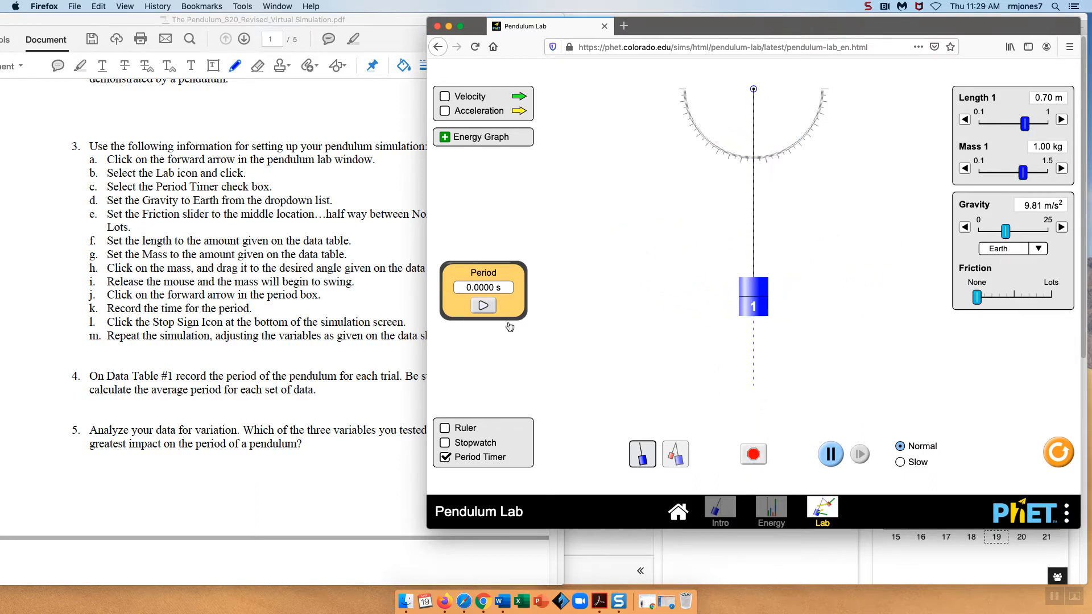
left_click(484, 307)
left_click(484, 306)
Set gravity to Earth and move the friction slider to the middle between None and Lots
left_click(1039, 251)
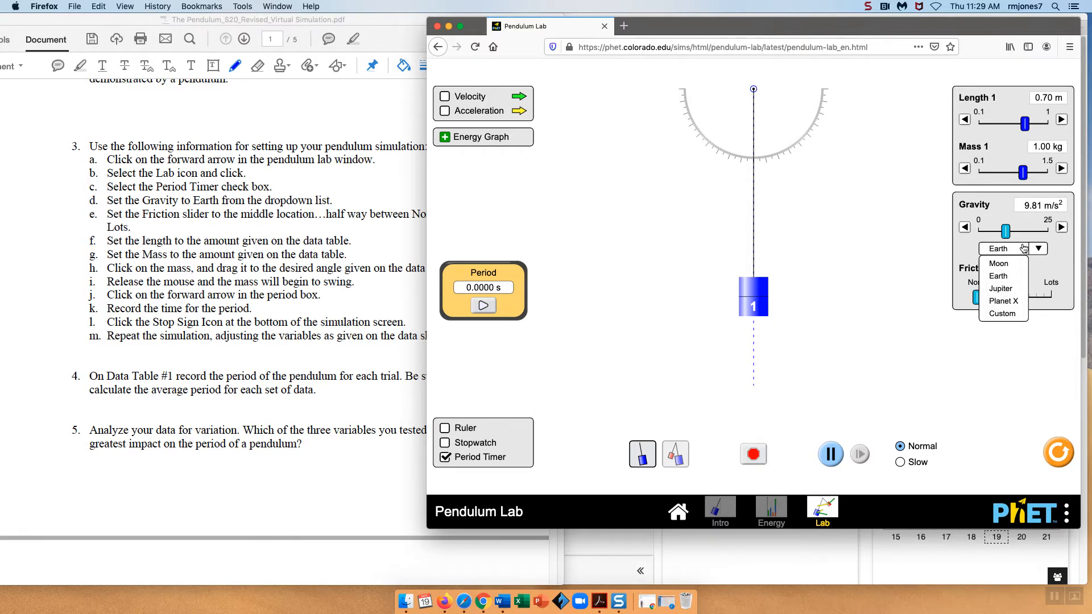
left_click(1005, 250)
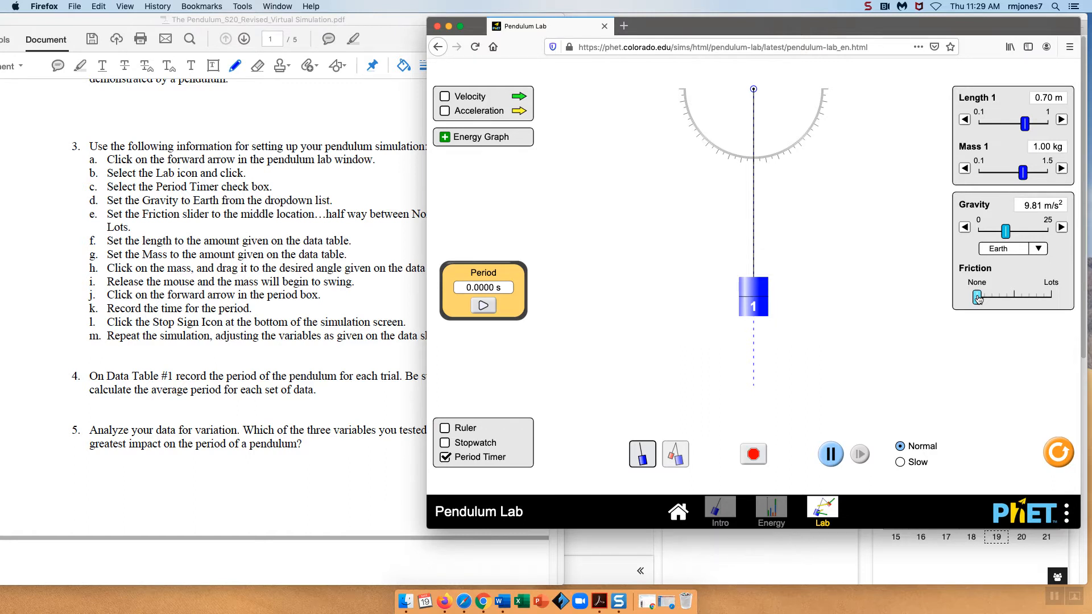
left_click_drag(980, 299, 1013, 299)
Scroll the worksheet to Data Table #1 and resize and reposition the simulation window beside it
left_click(372, 103)
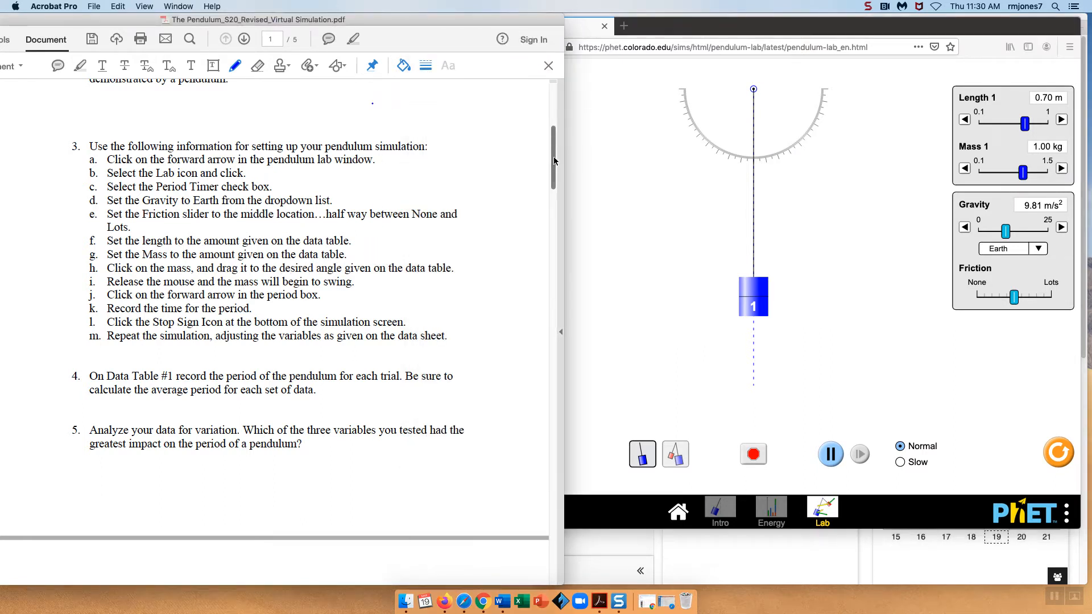
left_click_drag(554, 156, 518, 429)
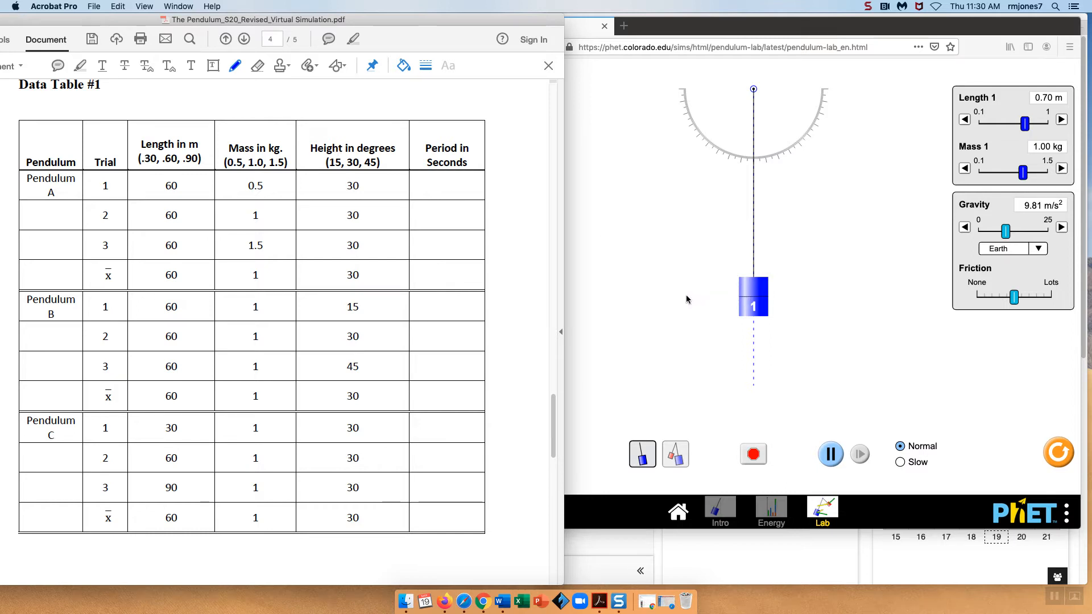
left_click(742, 26)
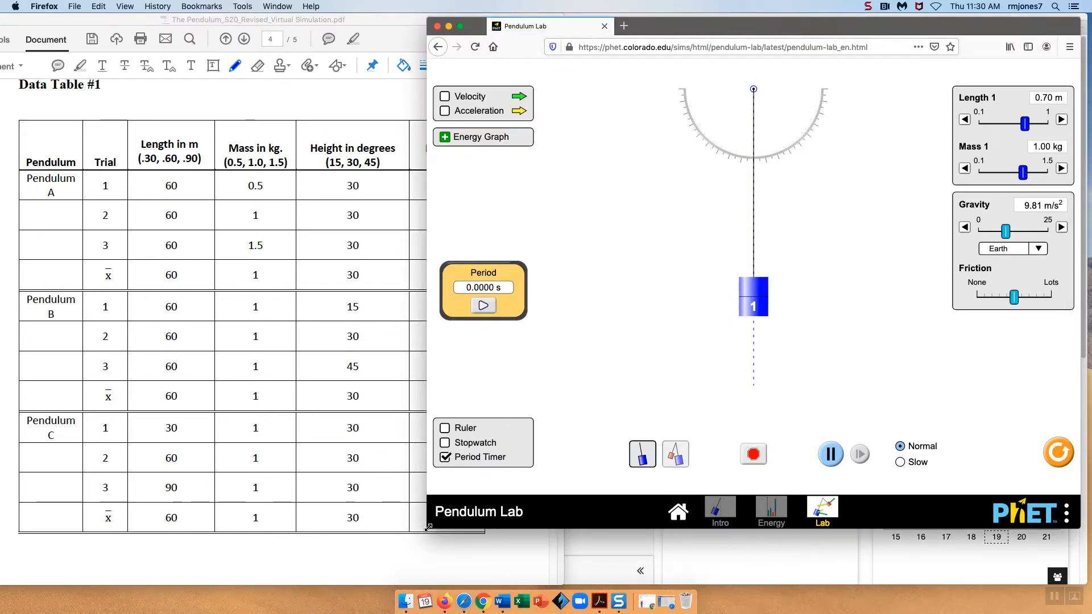
left_click_drag(428, 528, 513, 544)
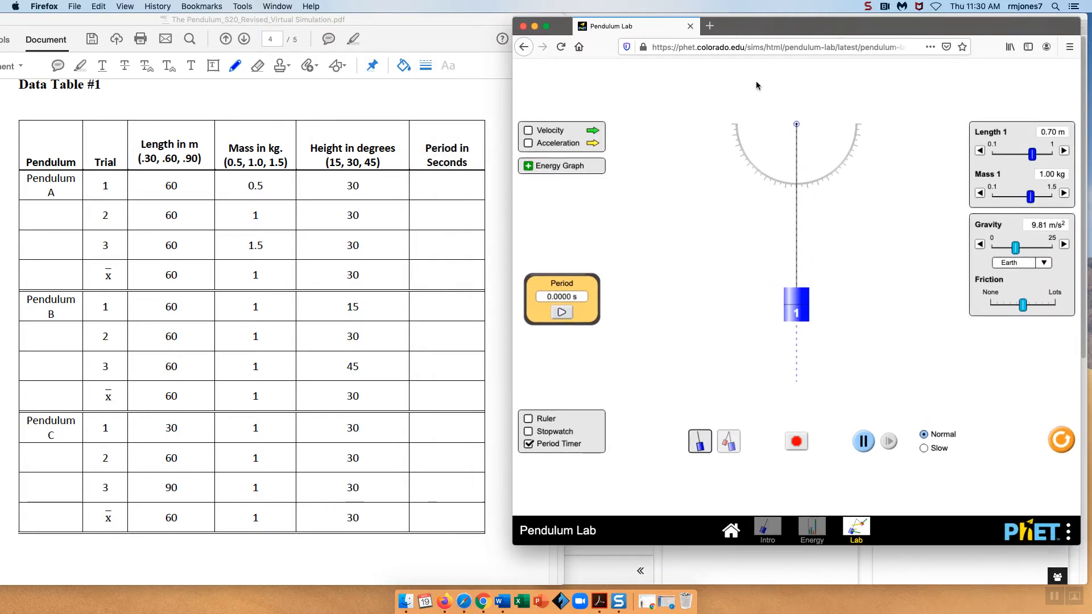
left_click_drag(795, 22, 786, 25)
left_click_drag(569, 283, 654, 282)
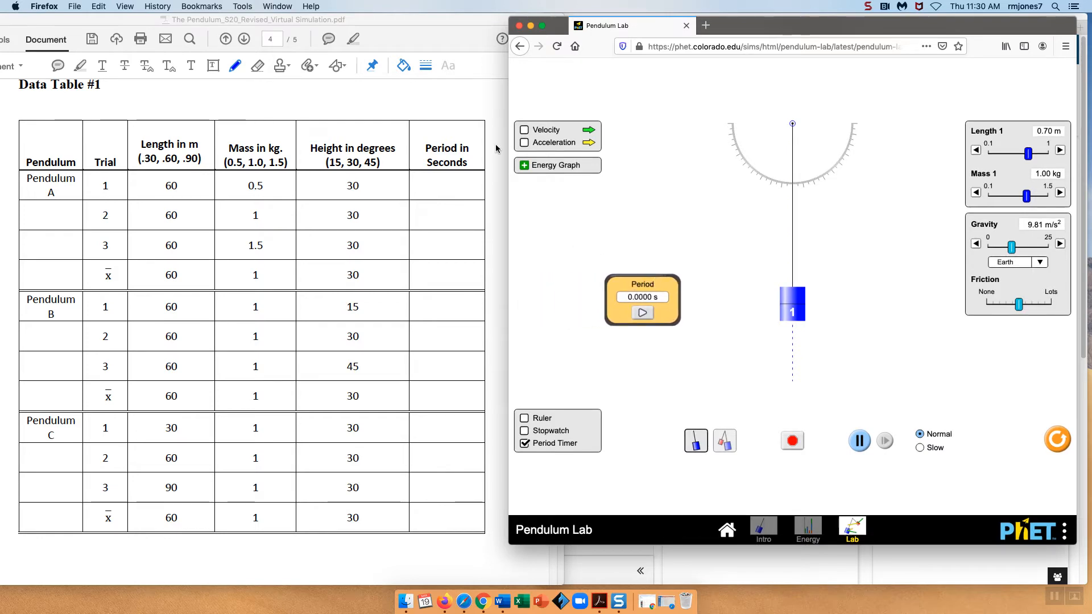
left_click(419, 16)
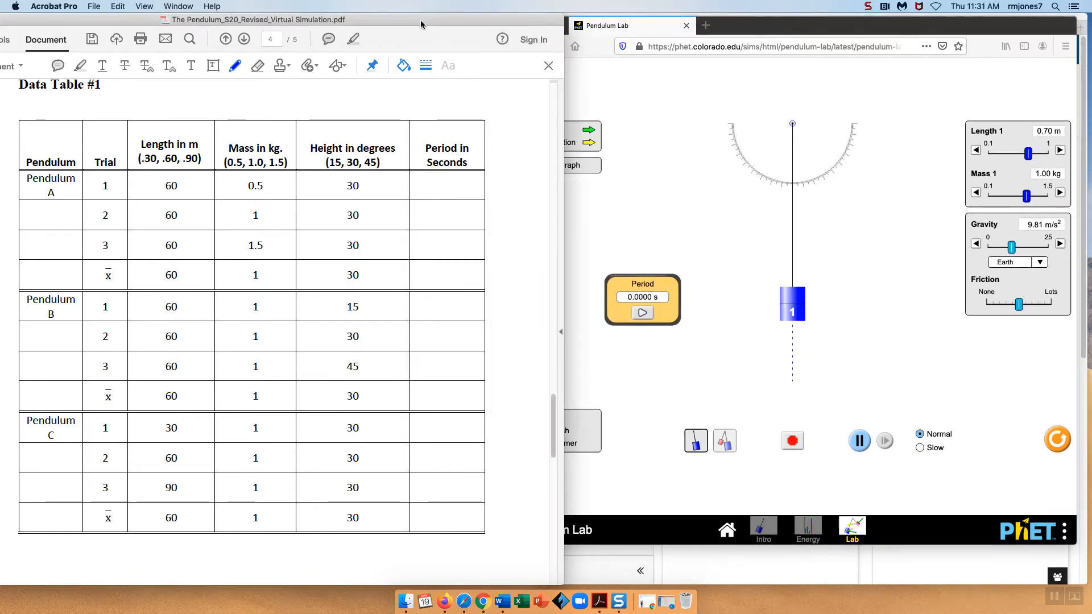
left_click(653, 418)
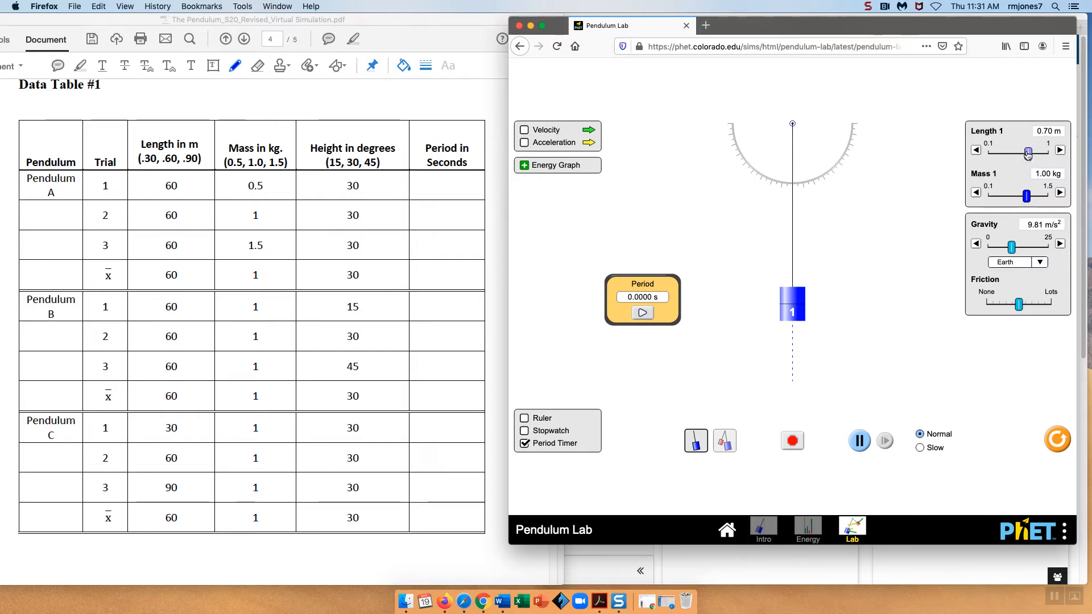
Set the pendulum length to 0.60 m and the mass to 0.50 kg
left_click_drag(1029, 154, 1022, 155)
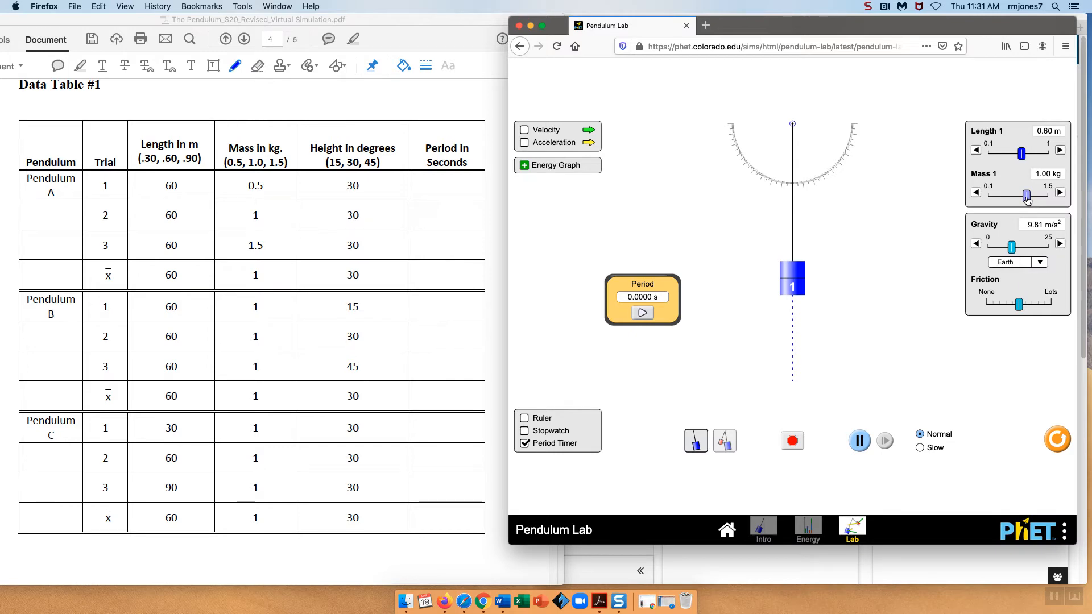
left_click_drag(1028, 199, 1005, 199)
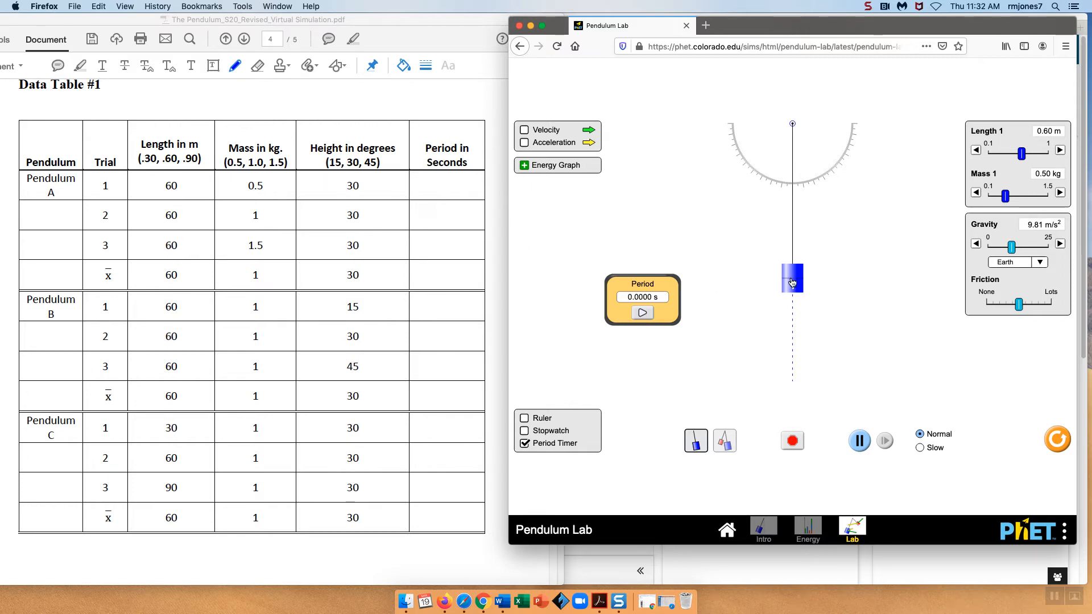
Pull the pendulum out to about 30 degrees, time one period with the Period Timer, then stop the simulation
left_click_drag(791, 281, 858, 244)
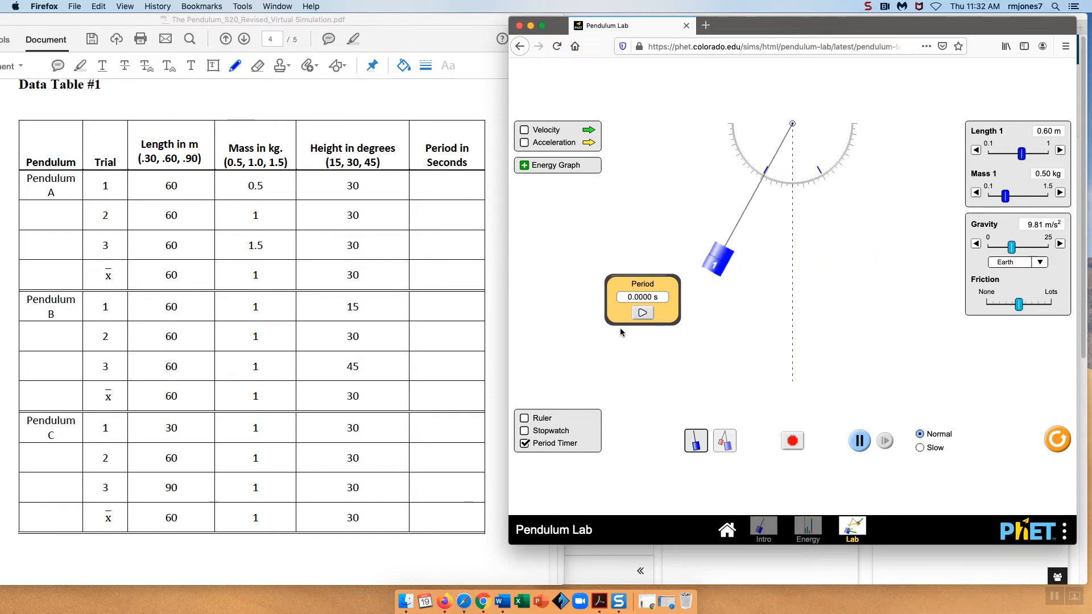
left_click(643, 314)
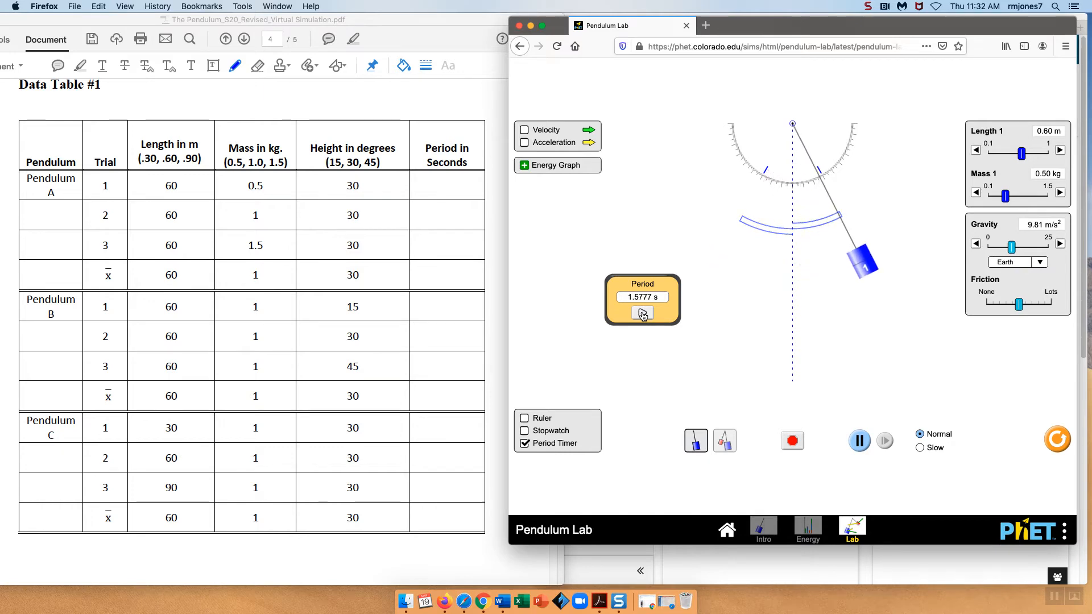
left_click(790, 440)
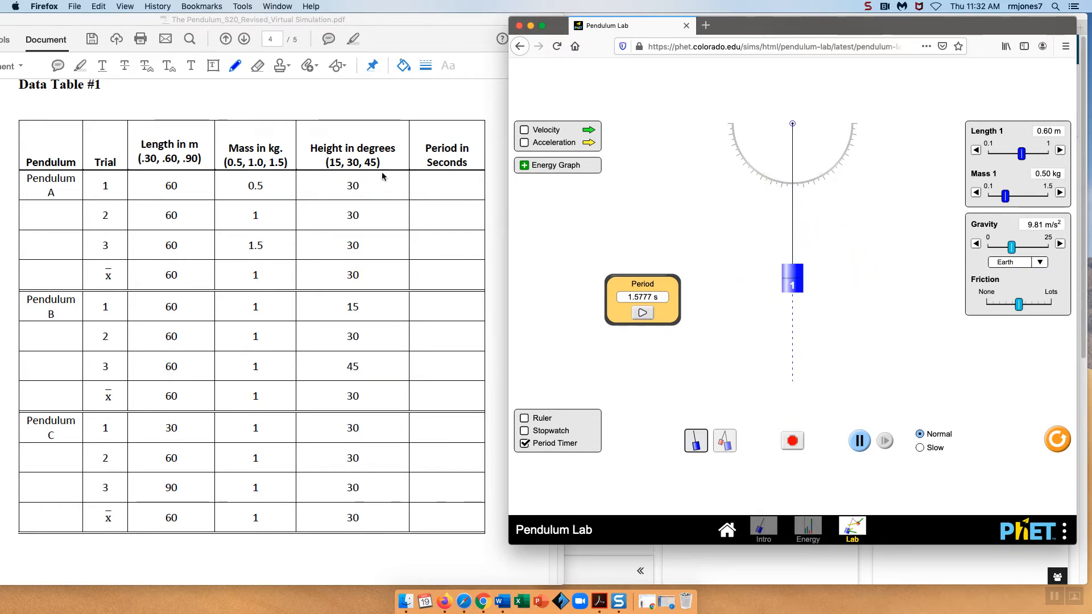
Handwrite 1.58 in the Period in Seconds cell for Pendulum A, trial 1
left_click(422, 185)
left_click_drag(422, 179, 419, 192)
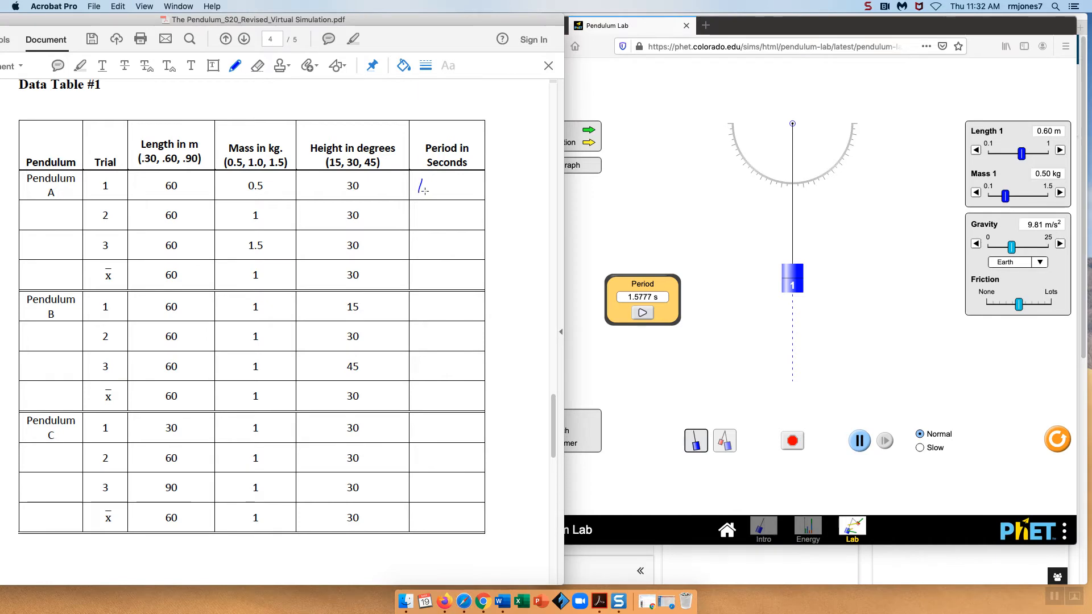
left_click(425, 191)
mouse_move(434, 181)
left_mouse_down()
mouse_move(440, 191)
mouse_move(451, 181)
left_mouse_up()
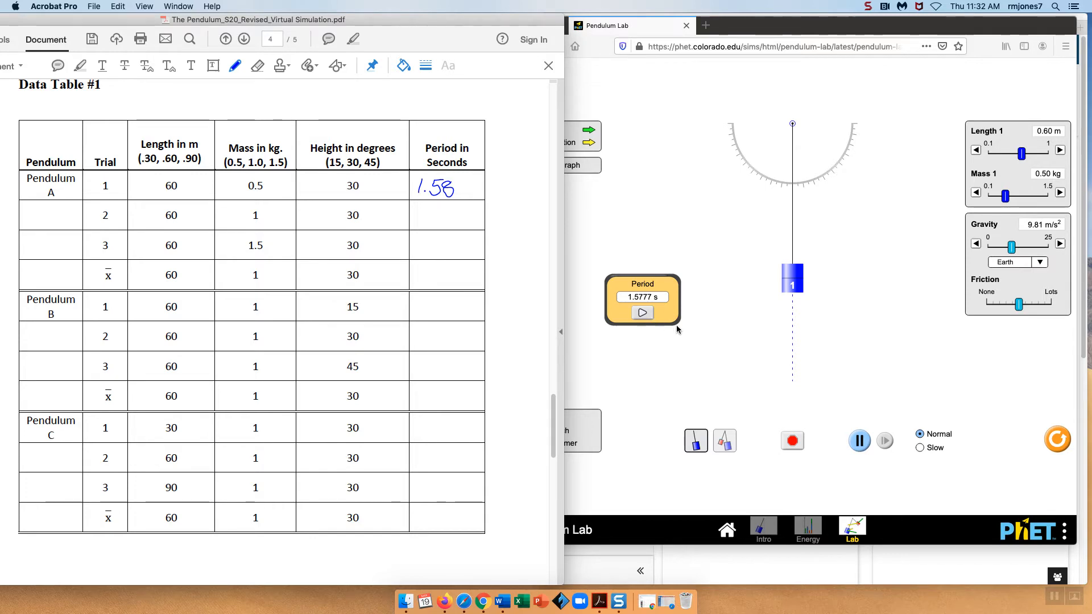
Set the pendulum mass to 1.00 kg and time one period from about 30 degrees with the Period Timer, then stop the simulation
left_click(641, 311)
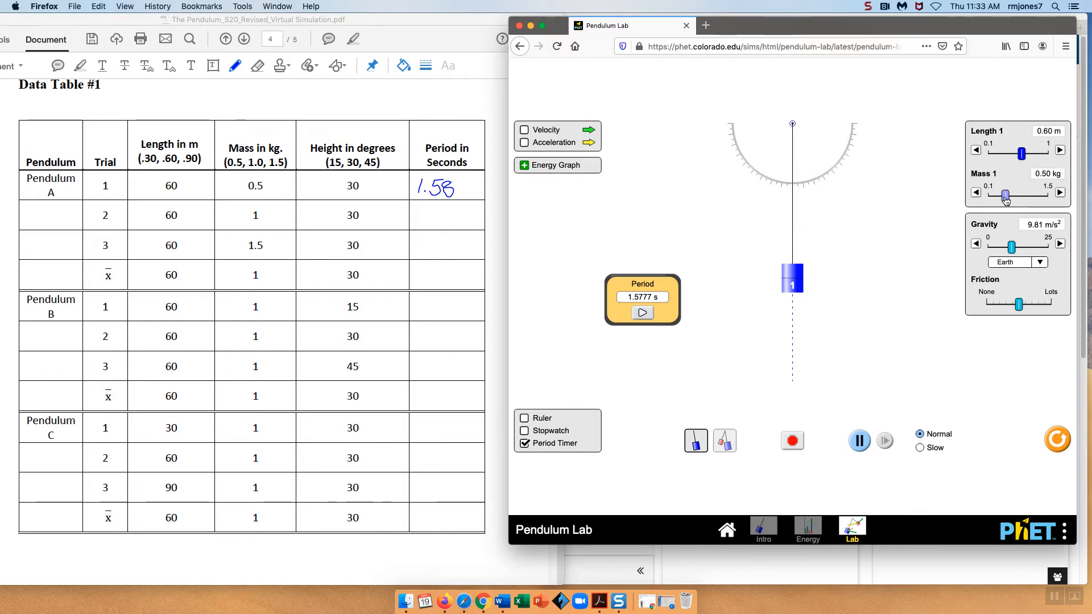
left_click_drag(1006, 200, 1028, 198)
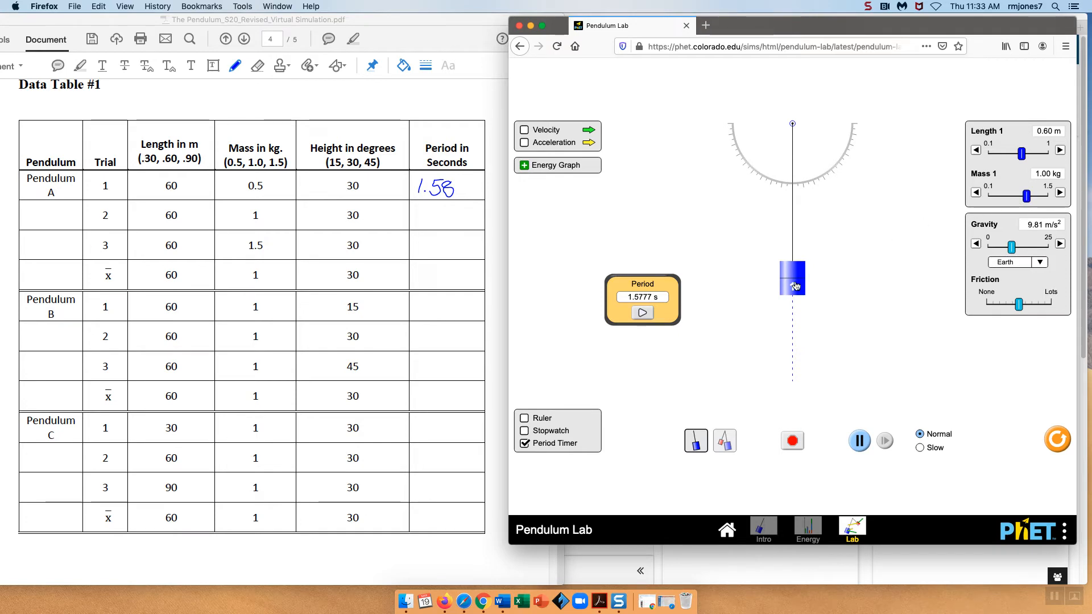
left_click_drag(796, 285, 871, 260)
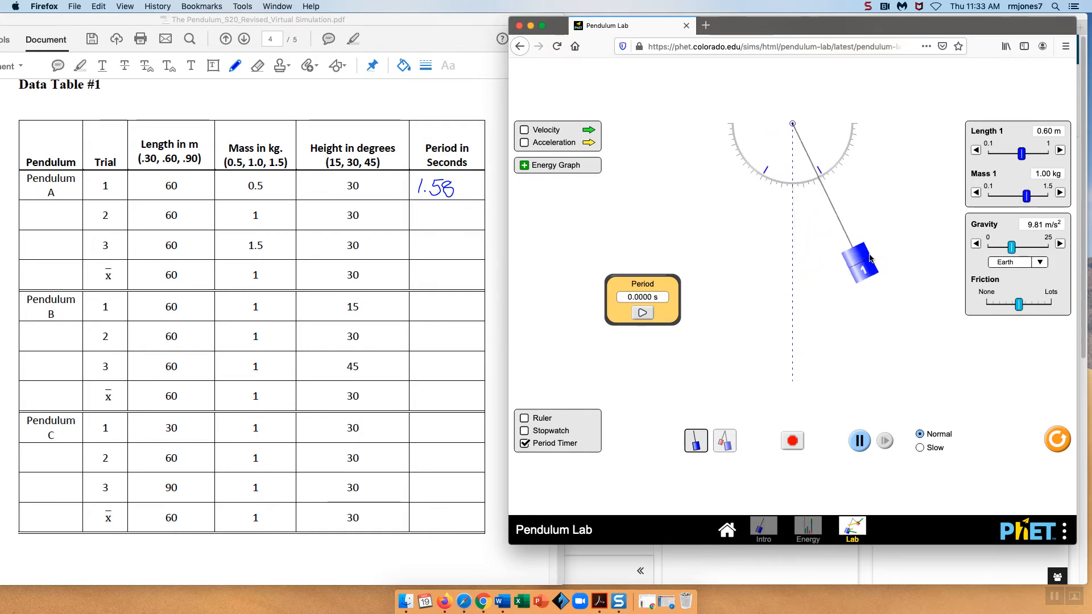
left_click(644, 311)
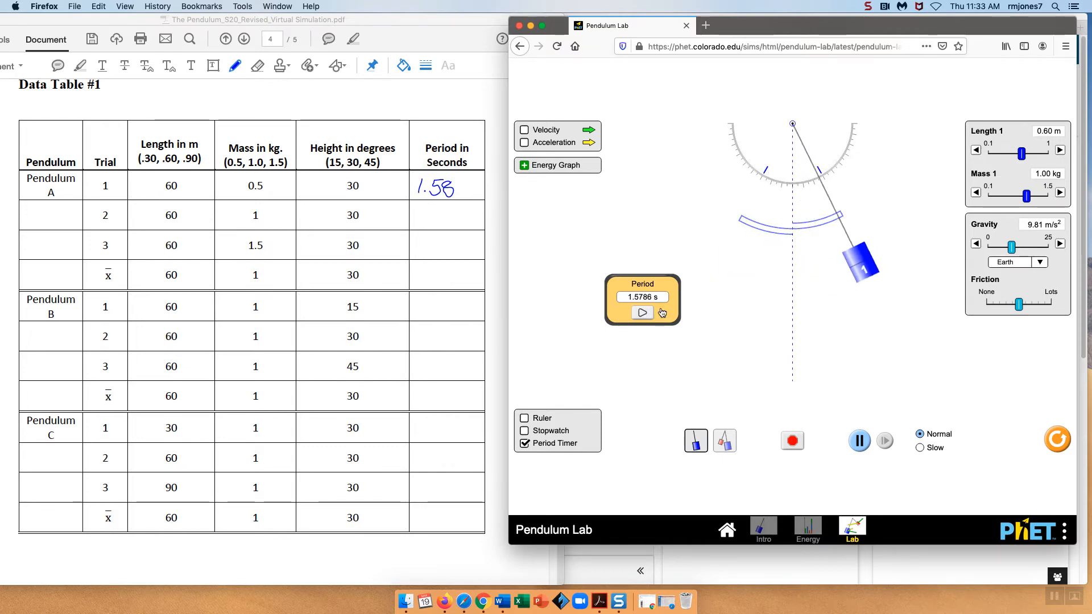
left_click(793, 442)
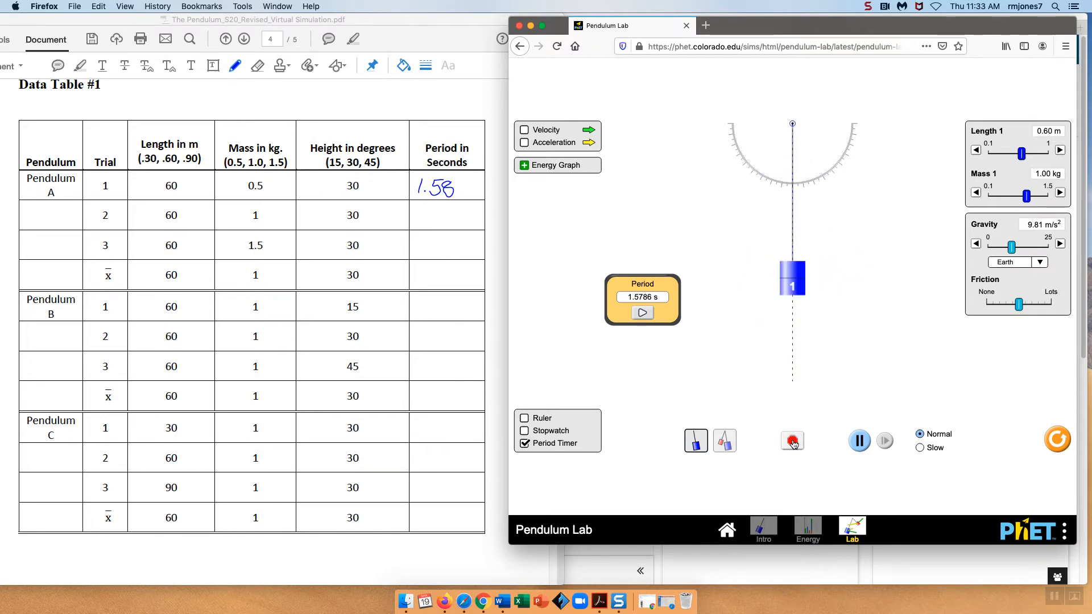
Handwrite 1.58 in the Period in Seconds cell for Pendulum A, trial 2
left_click(428, 216)
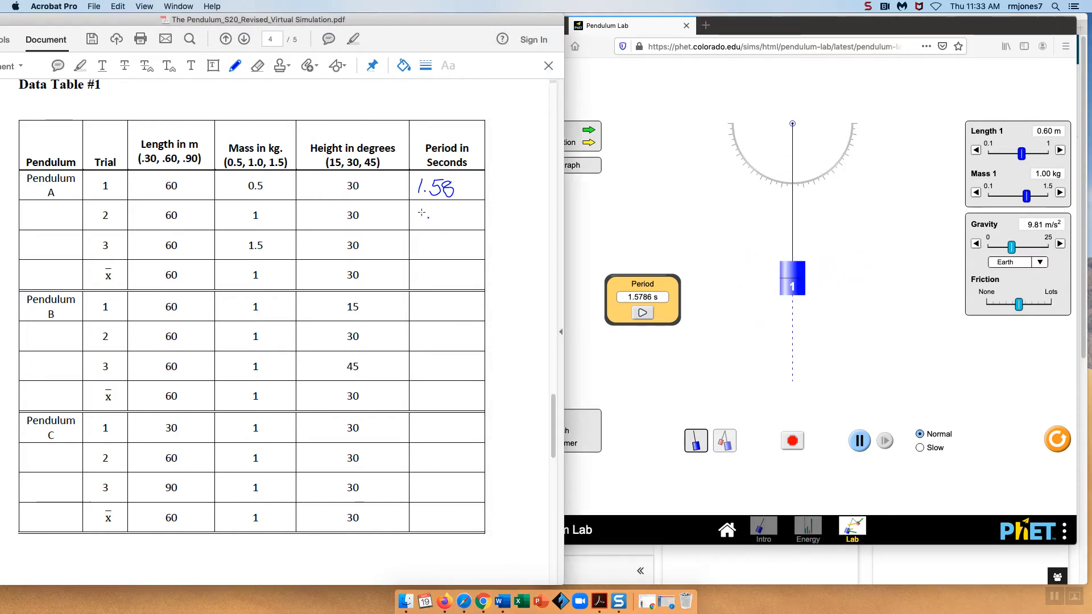
mouse_move(423, 207)
left_mouse_down()
mouse_move(419, 224)
mouse_move(453, 208)
mouse_move(442, 227)
mouse_move(431, 223)
mouse_move(458, 226)
mouse_move(462, 210)
left_mouse_up()
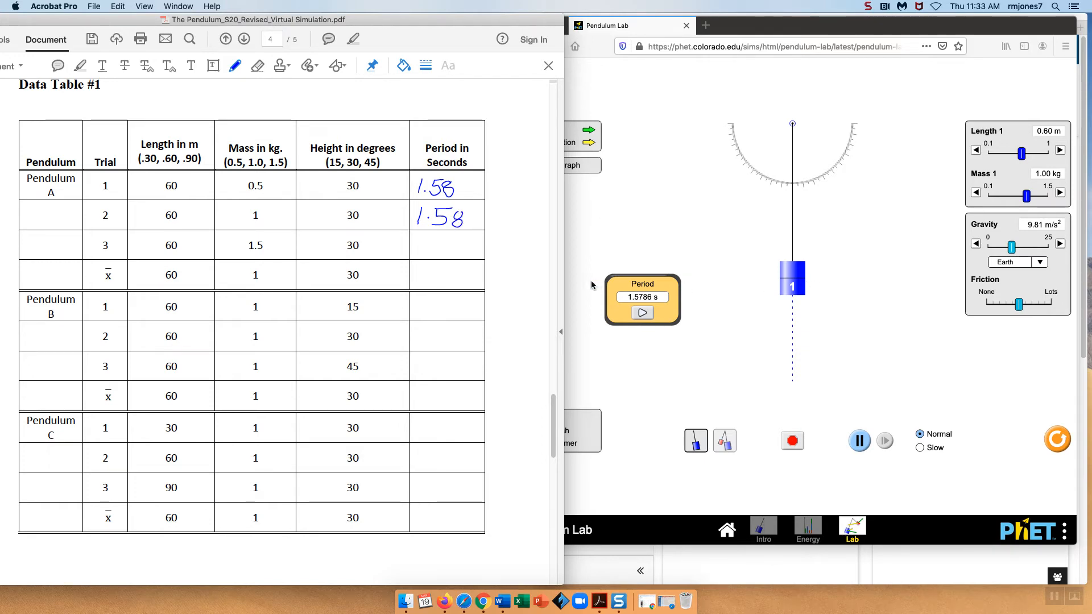
Set the mass to 1.50 kg and time one period from about 30 degrees with the Period Timer, then stop the simulation
left_click(1028, 199)
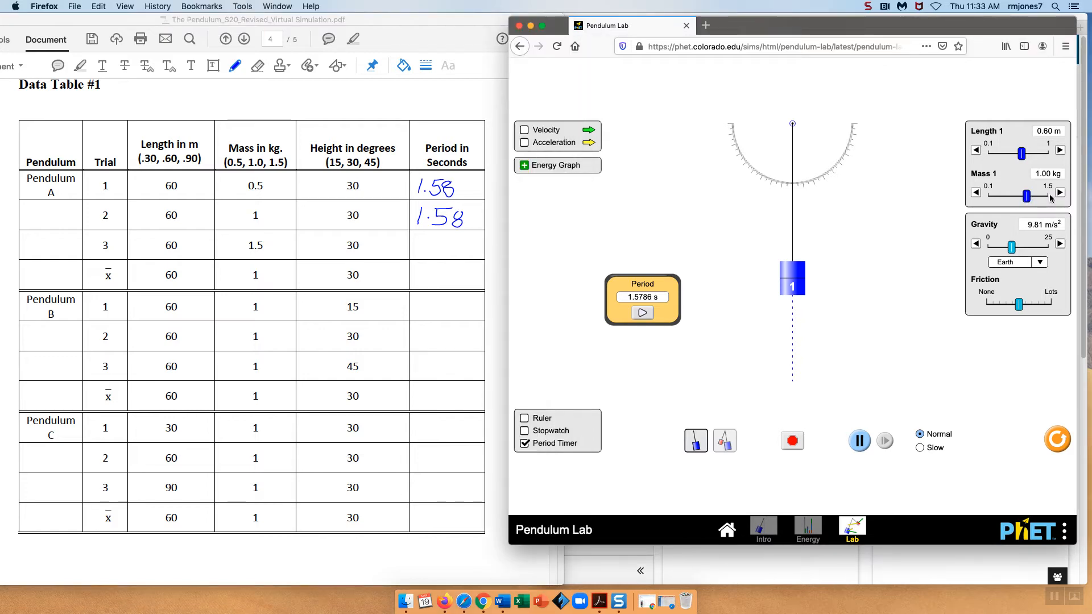
left_click_drag(1027, 197, 1050, 197)
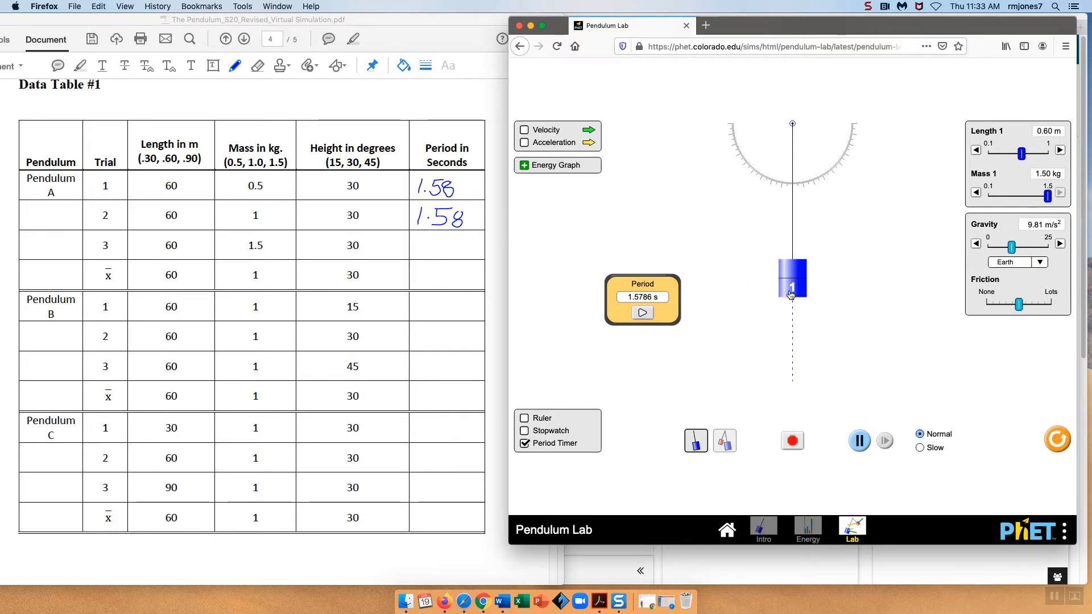
left_click_drag(795, 293, 866, 251)
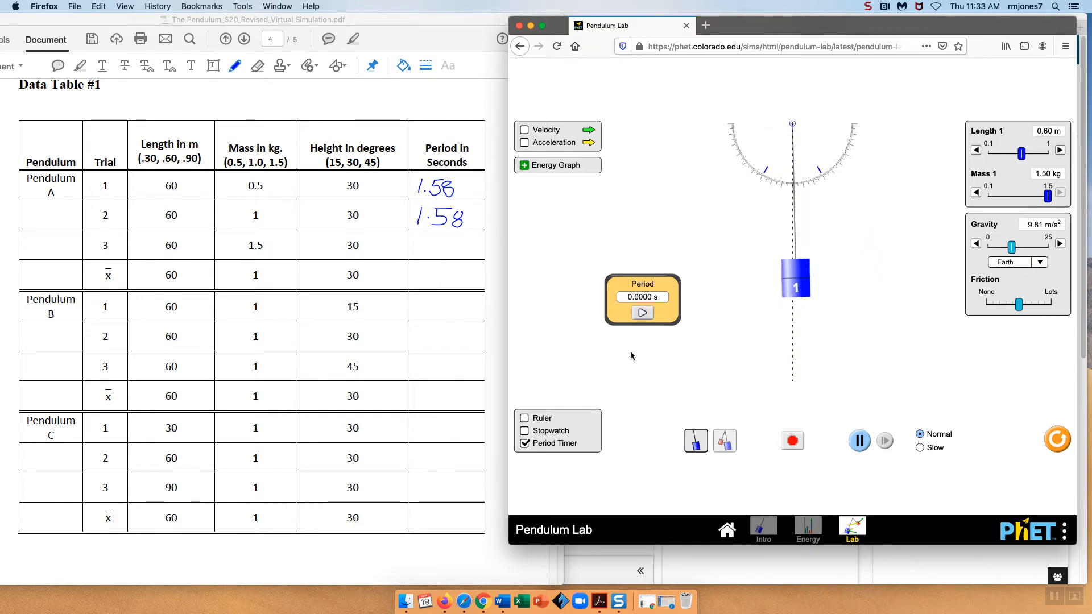
left_click(643, 313)
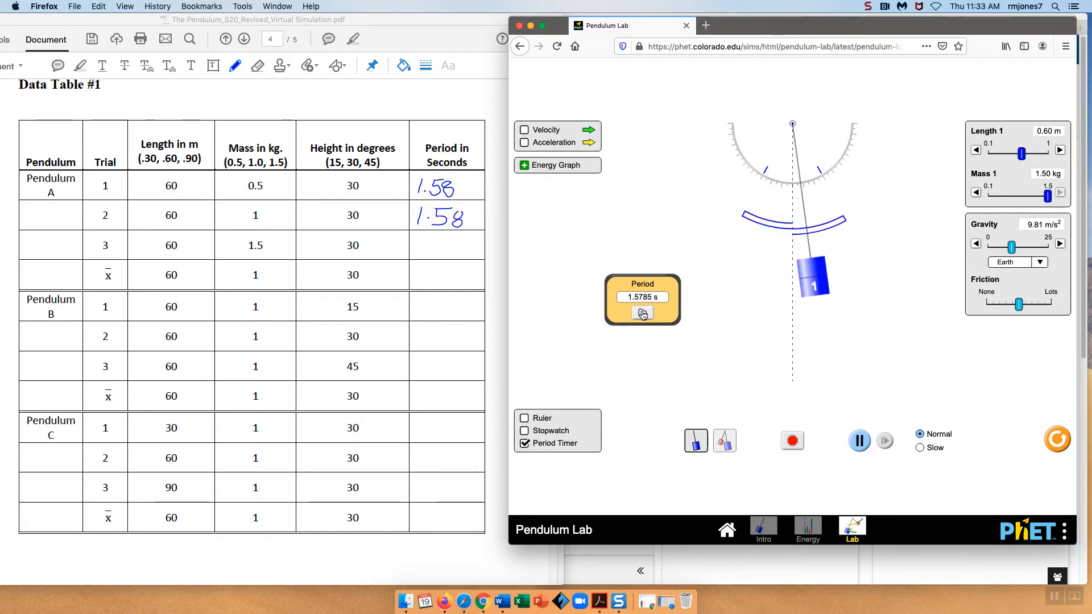
left_click(794, 441)
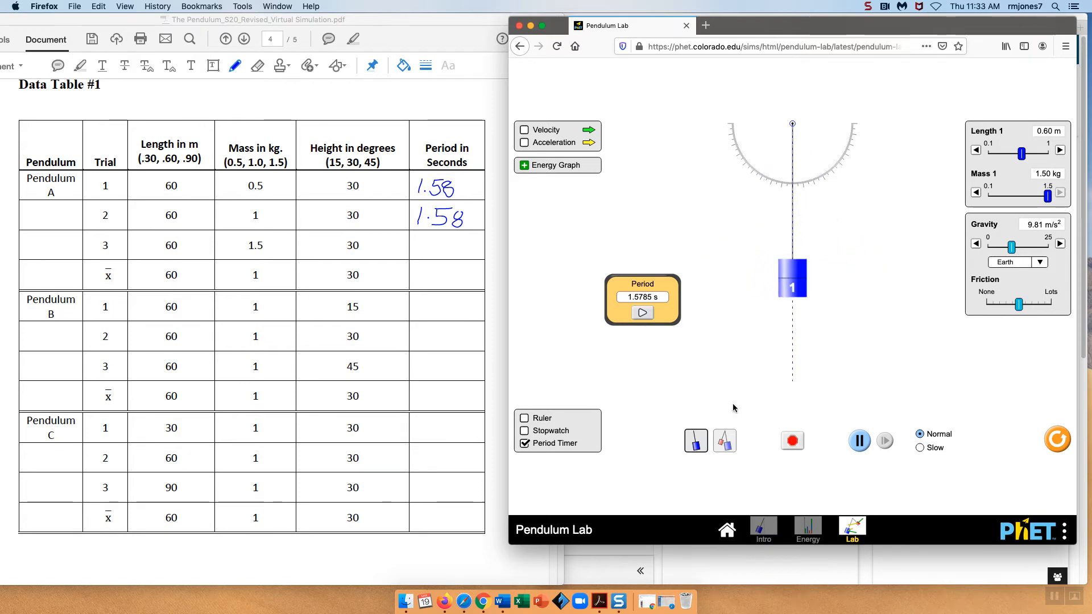
Handwrite 1.58 in the Period cells for Pendulum A's trial 3 and its average row
left_click(424, 247)
mouse_move(421, 240)
left_mouse_down()
mouse_move(424, 252)
mouse_move(441, 239)
mouse_move(436, 255)
mouse_move(463, 239)
left_mouse_up()
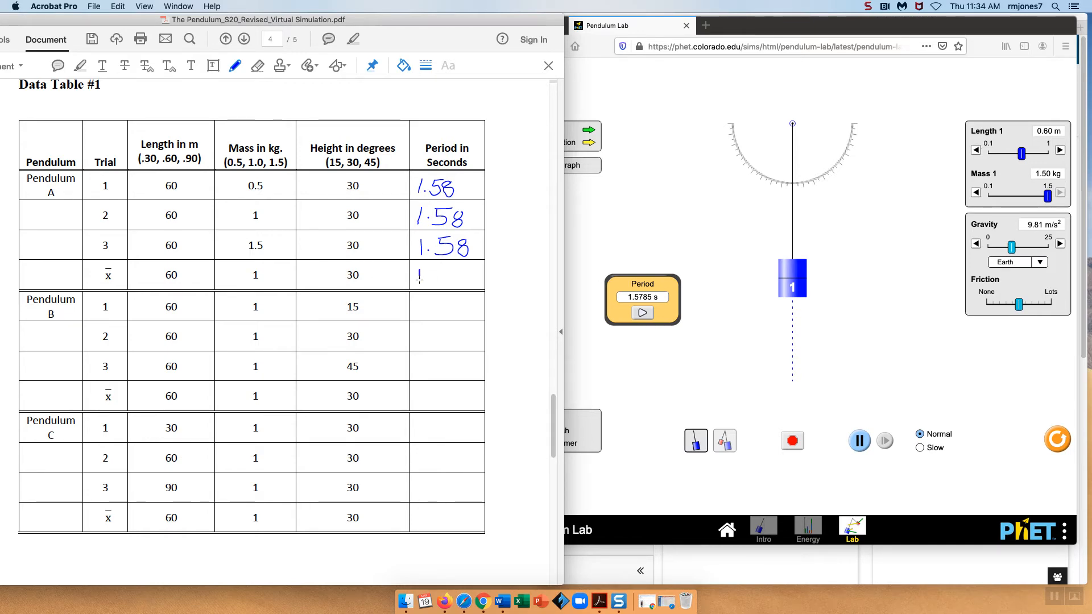
mouse_move(419, 278)
left_mouse_down()
mouse_move(431, 271)
mouse_move(434, 281)
left_mouse_up()
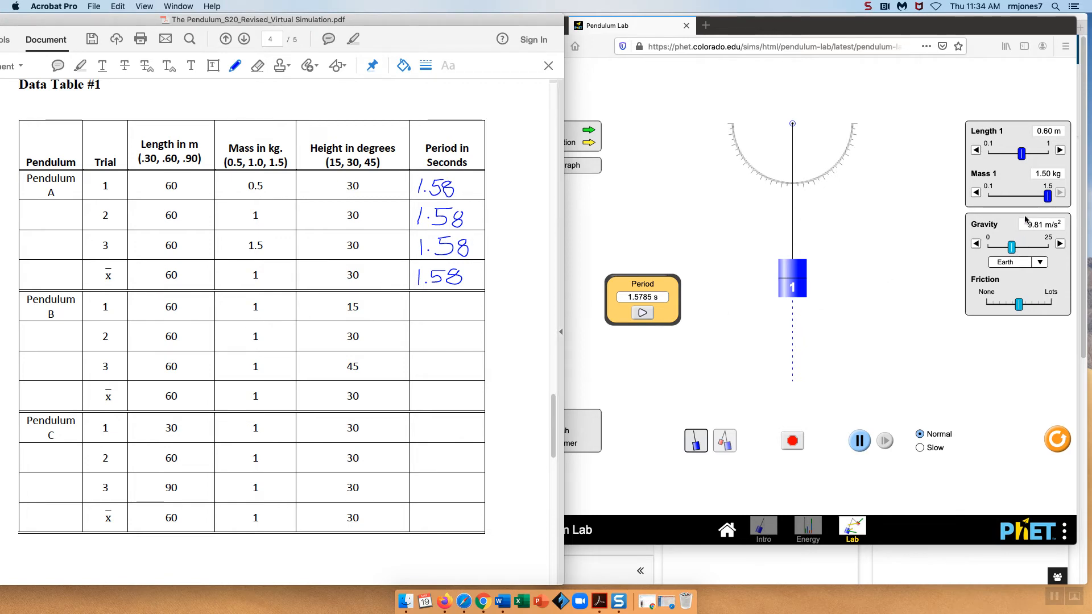
Set the mass back to 1.00 kg, pull the pendulum out to about 30 degrees, then stop the simulation
left_click(1047, 196)
left_click_drag(1047, 196, 1029, 200)
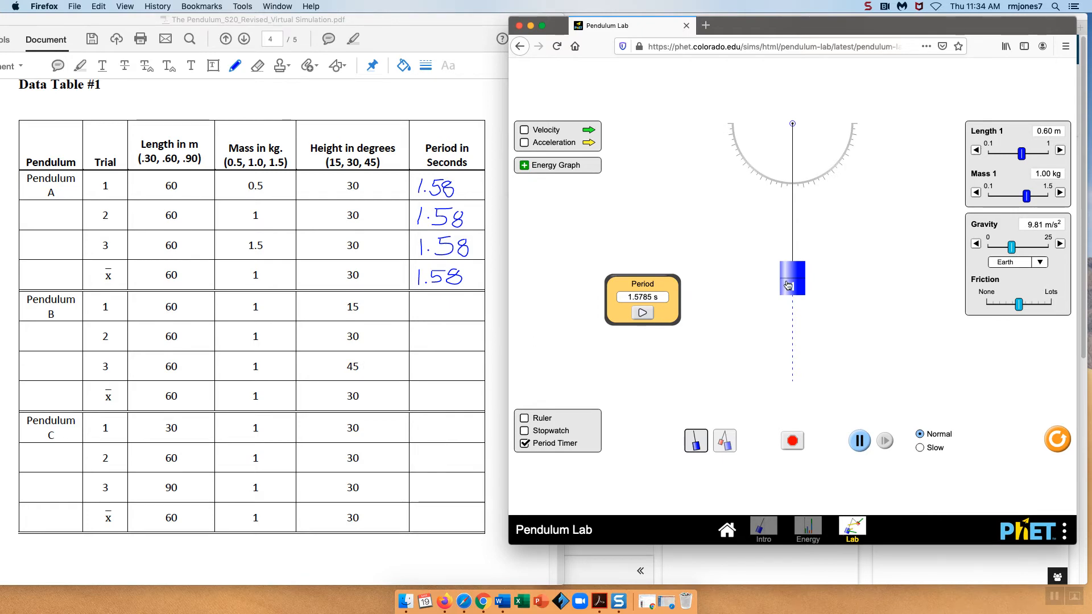
left_click_drag(790, 286, 885, 224)
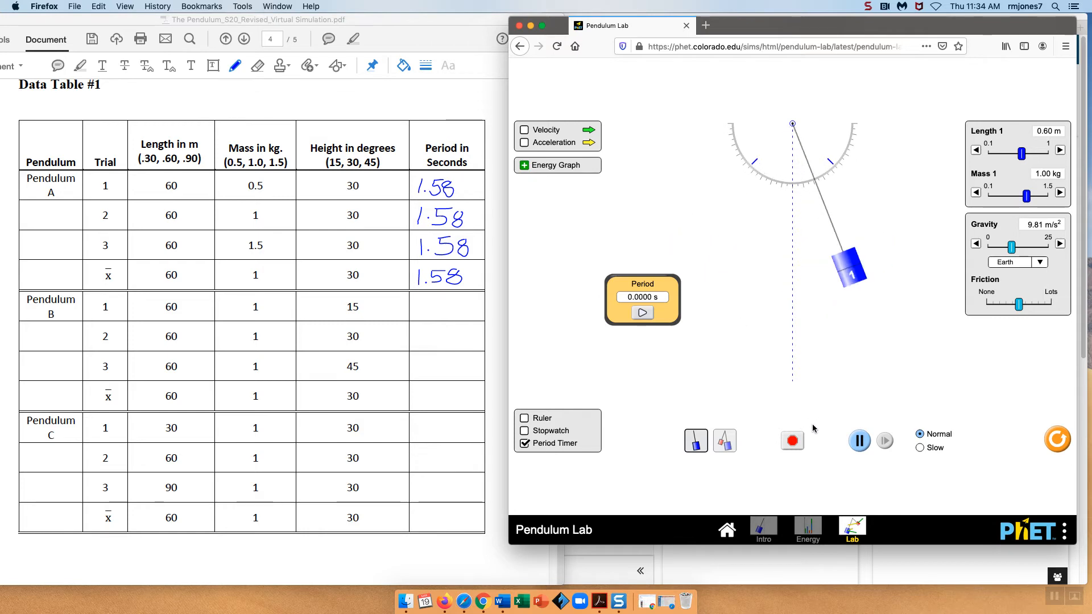
left_click(800, 443)
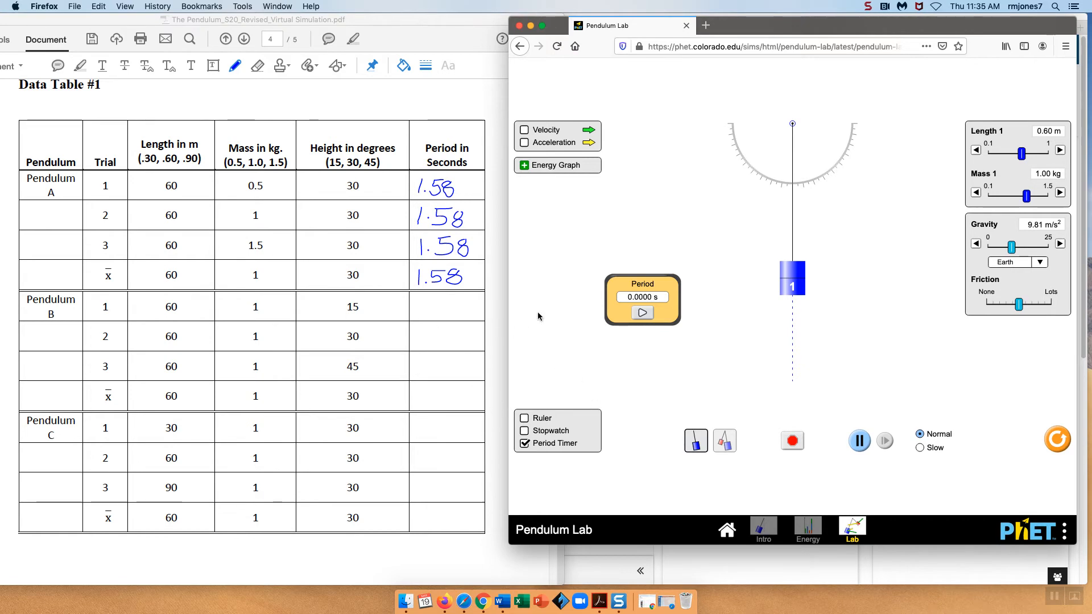
Scroll the worksheet up to the Graphical Interpretation of Period of a Pendulum section
left_click(454, 34)
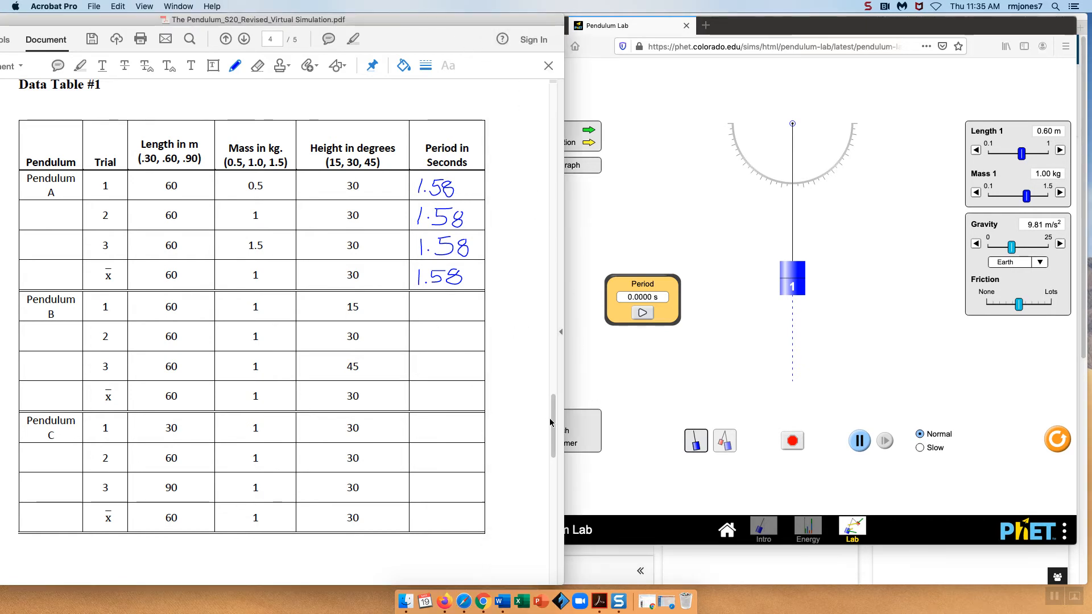
left_click_drag(552, 420, 515, 324)
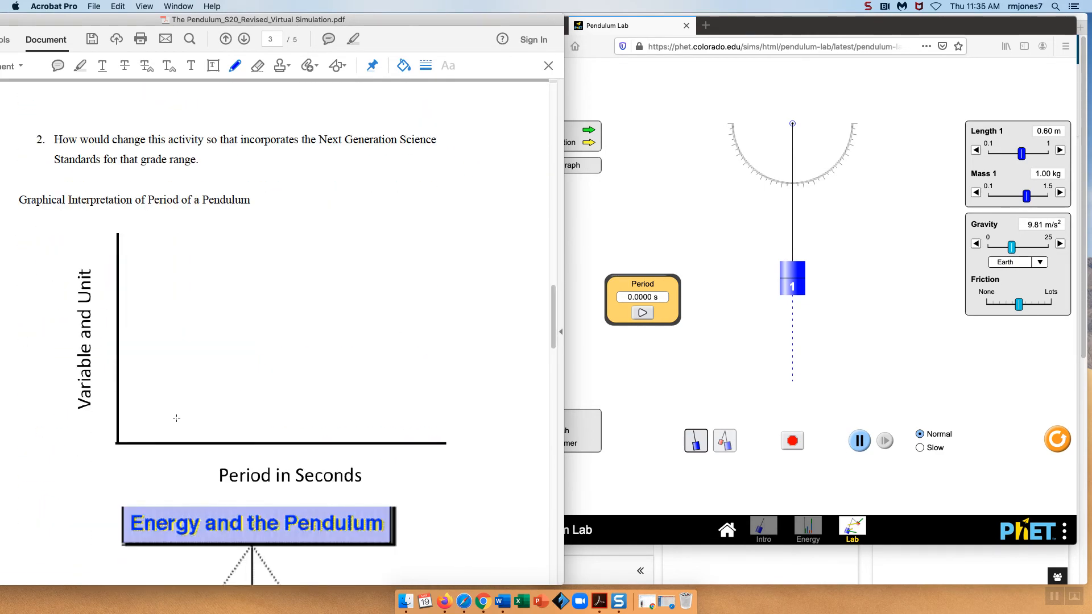